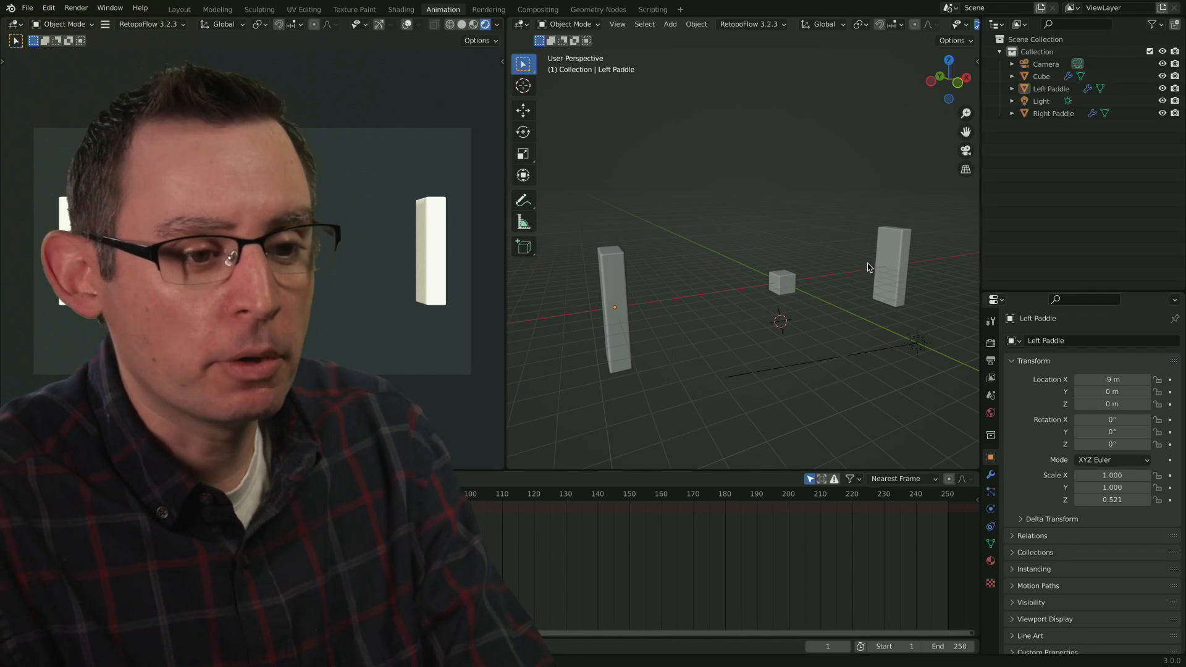
# - Select the left paddle and set its X location to 0 m
pyautogui.moveTo(726, 296); pyautogui.dragTo(820, 309, button='middle')
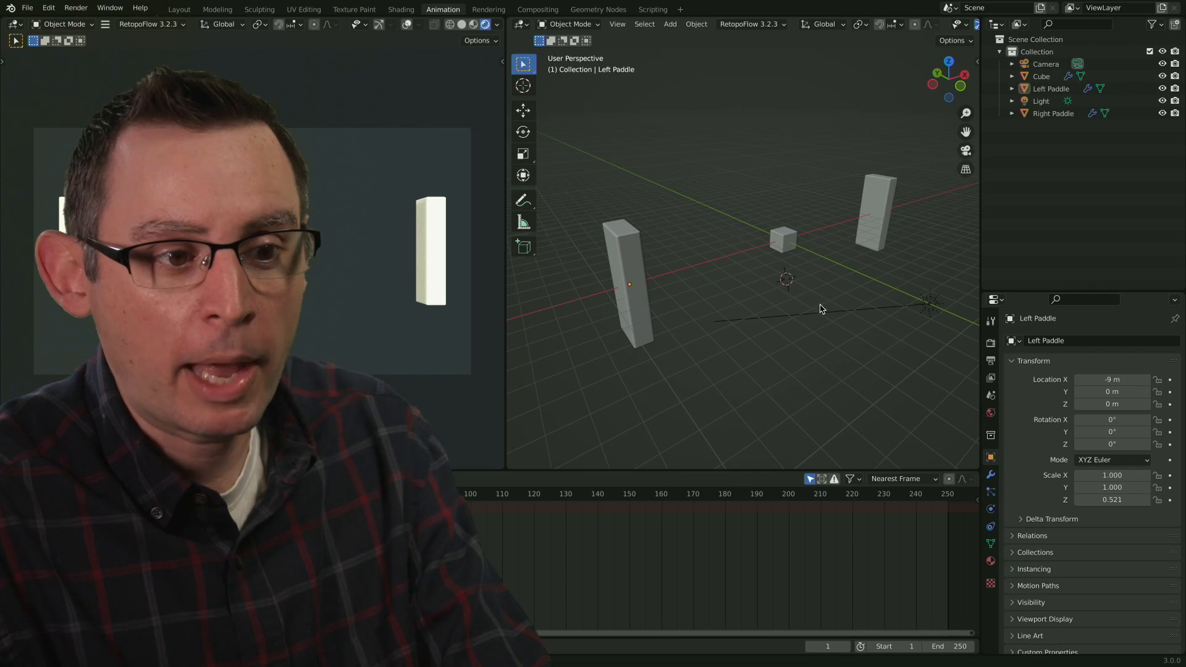
pyautogui.click(649, 302)
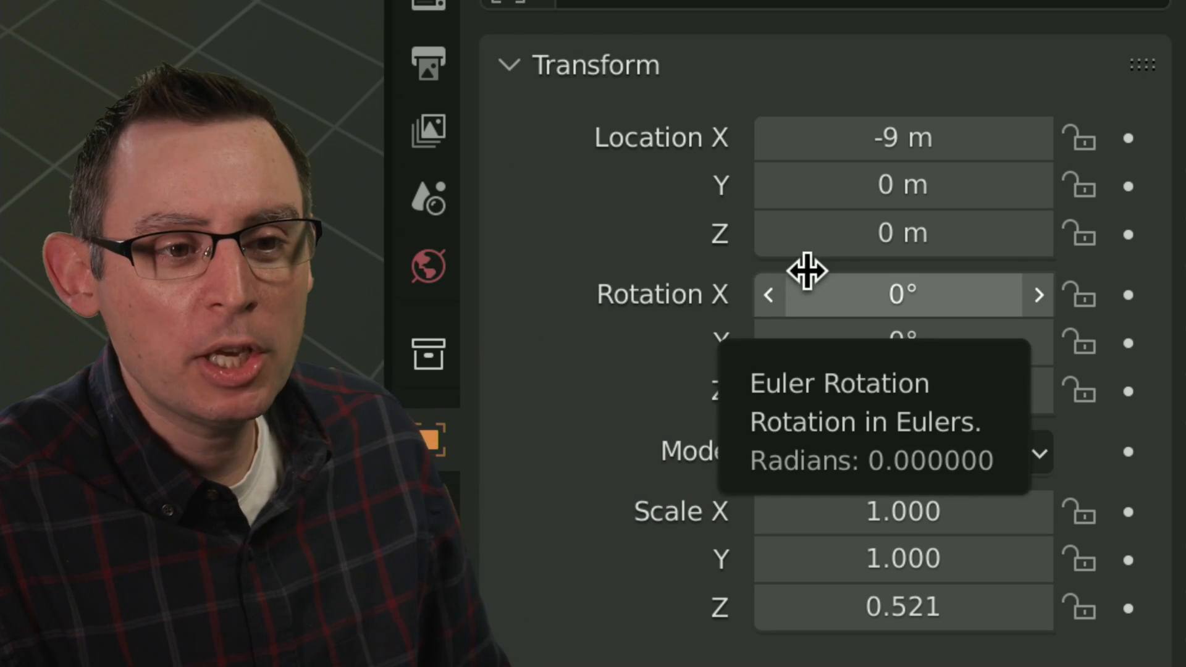
pyautogui.click(960, 141)
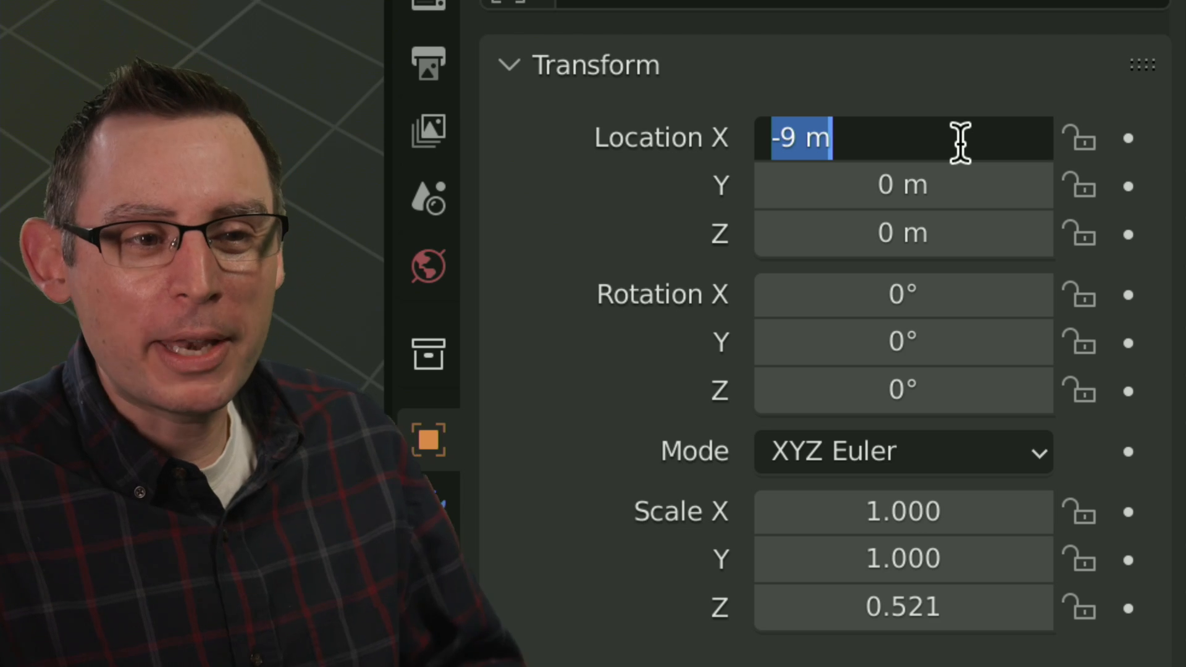
pyautogui.press('Return')
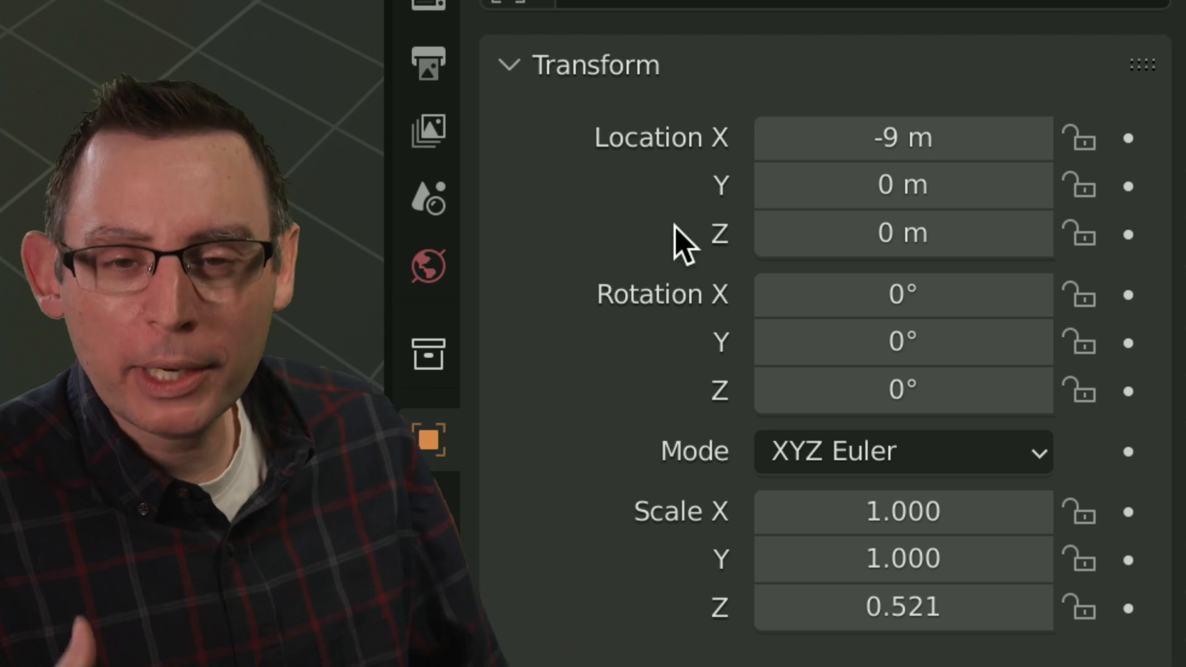
pyautogui.click(883, 148)
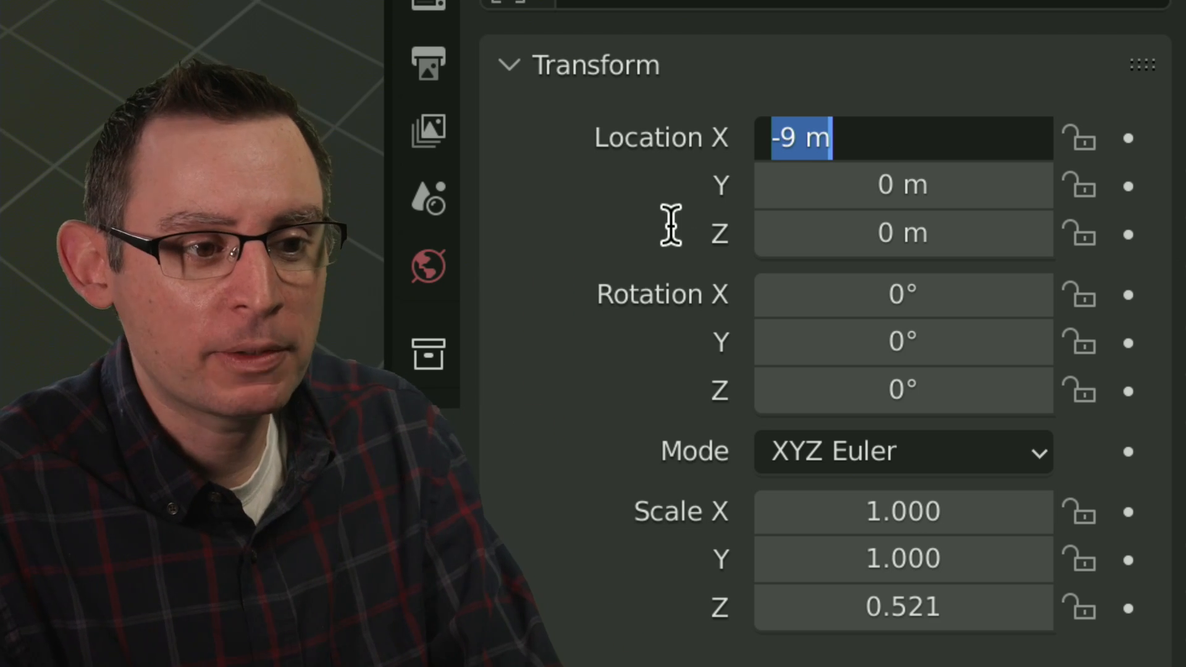
pyautogui.click(656, 242)
pyautogui.click(898, 141)
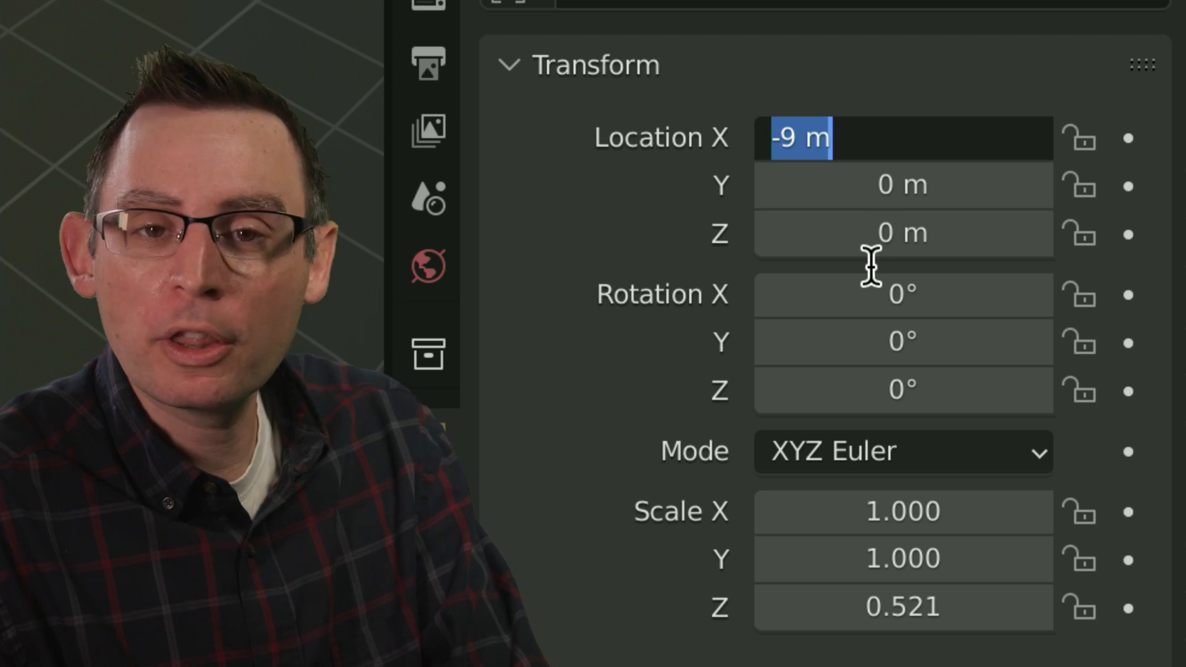
pyautogui.click(675, 256)
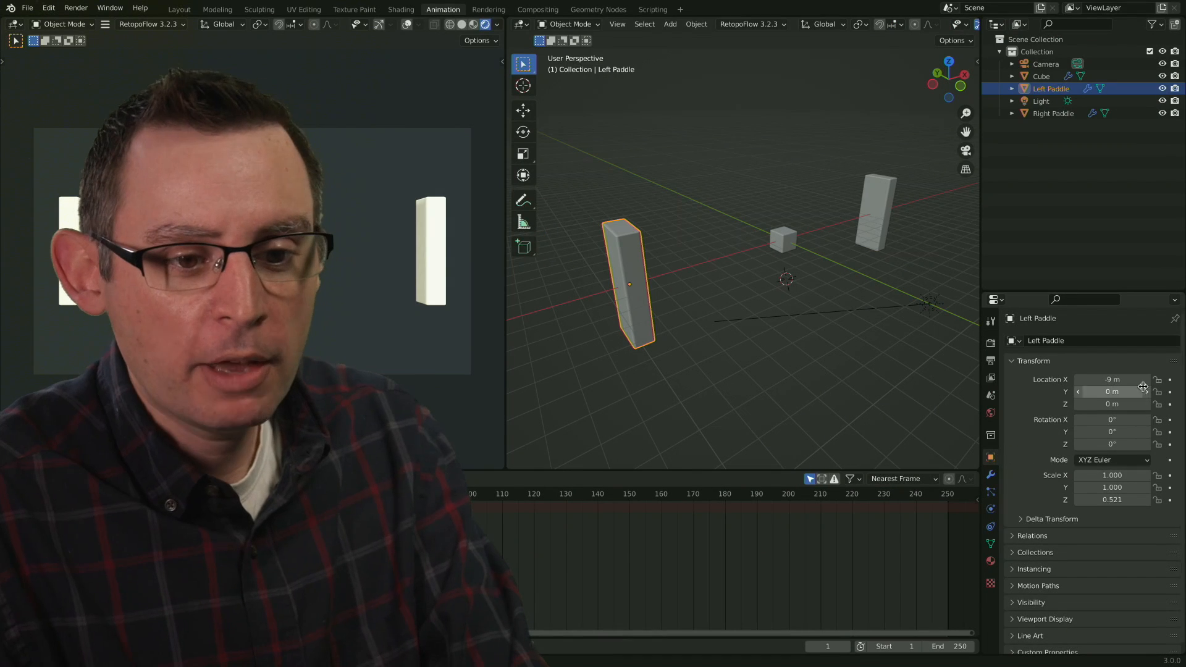
pyautogui.click(1070, 209)
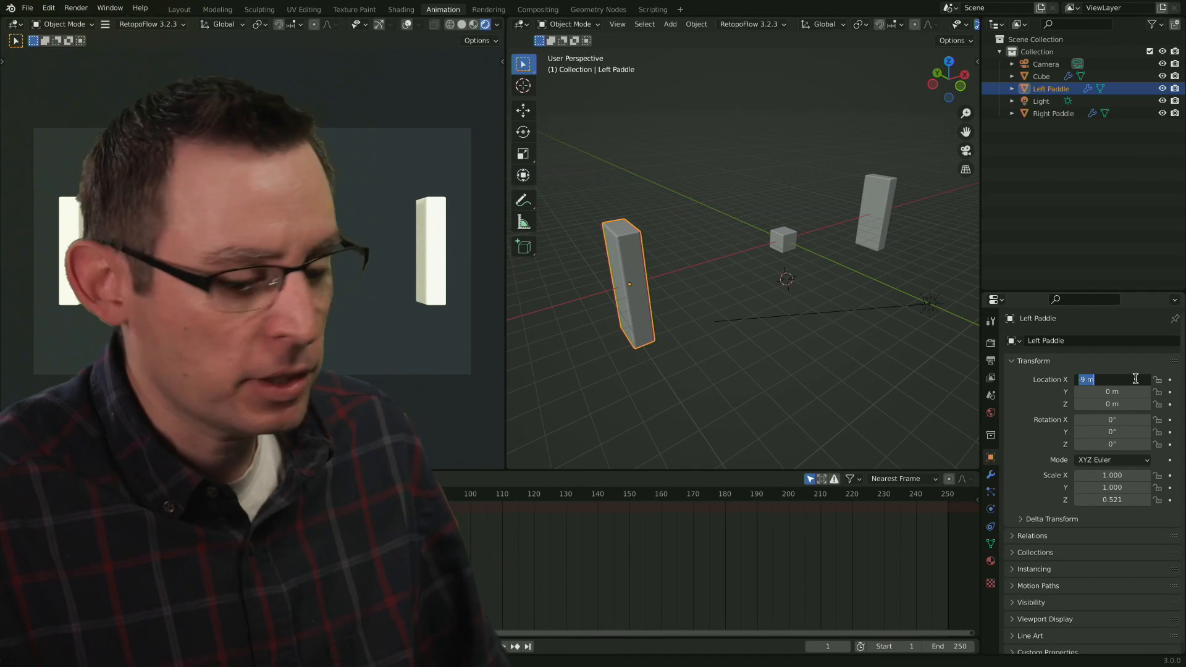
pyautogui.write('0')
pyautogui.press('Return')
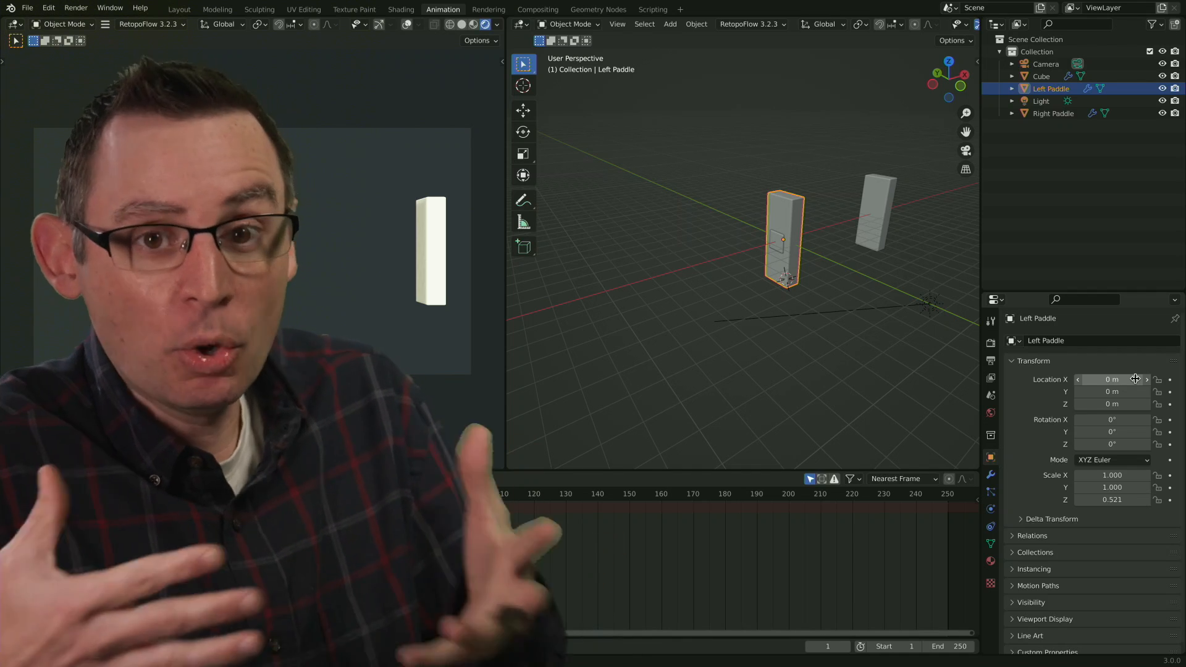
# - Set the left paddle's X location to -9 m and deselect it
pyautogui.click(1135, 379)
pyautogui.write('-9')
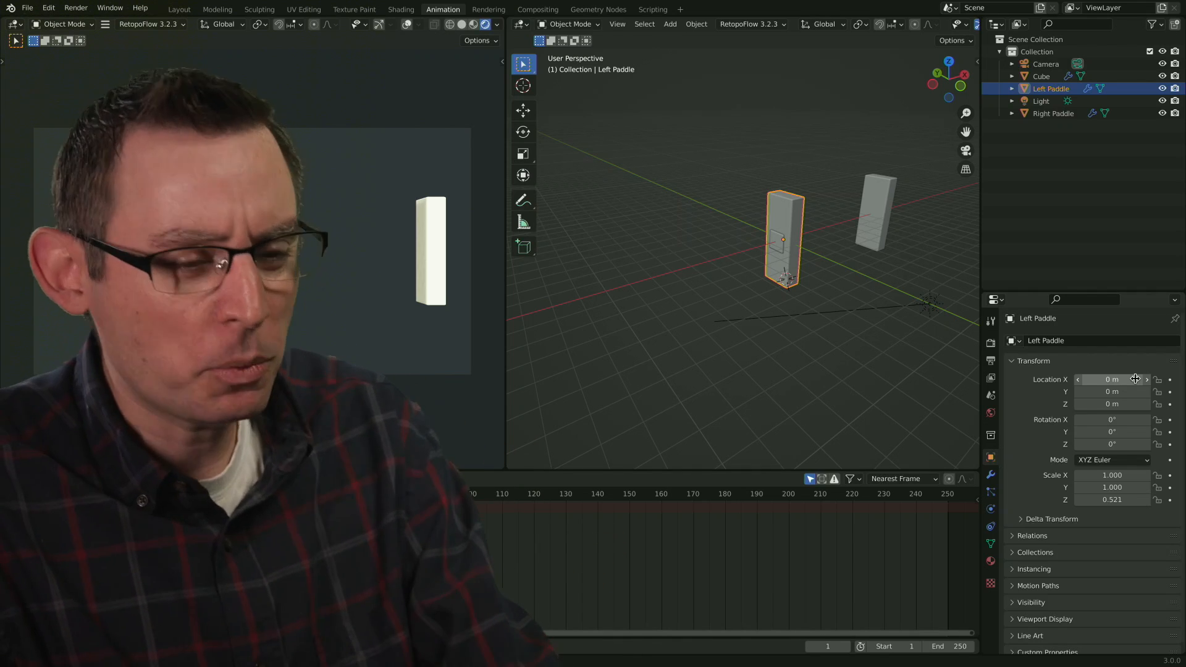
pyautogui.press('Return')
pyautogui.moveTo(753, 311); pyautogui.dragTo(683, 275, button='middle')
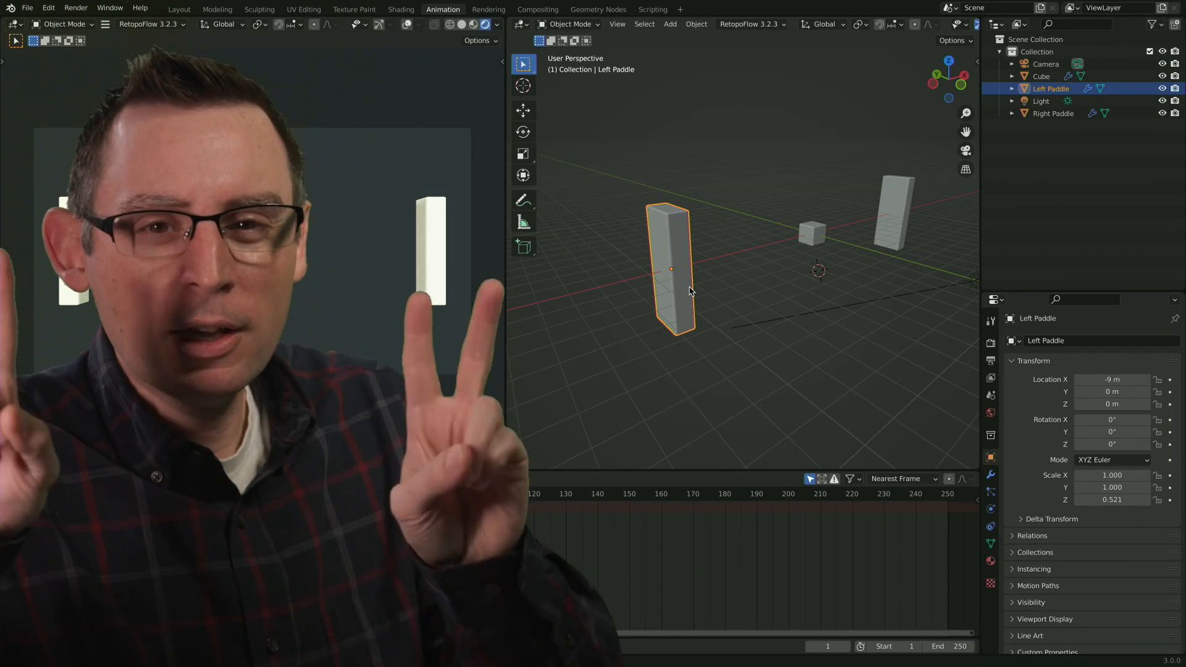
pyautogui.click(708, 290)
pyautogui.moveTo(709, 290); pyautogui.dragTo(679, 284, button='middle')
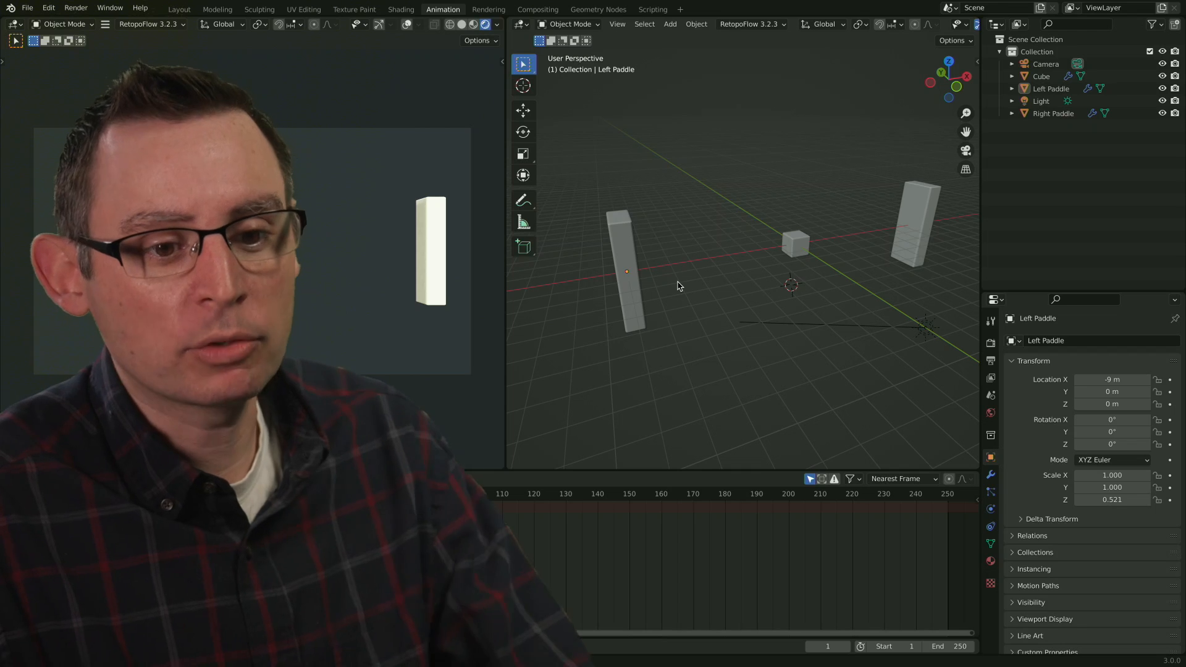
# - Try an X location of 0 m on the deselected left paddle and undo that change
pyautogui.click(1122, 379)
pyautogui.write('0')
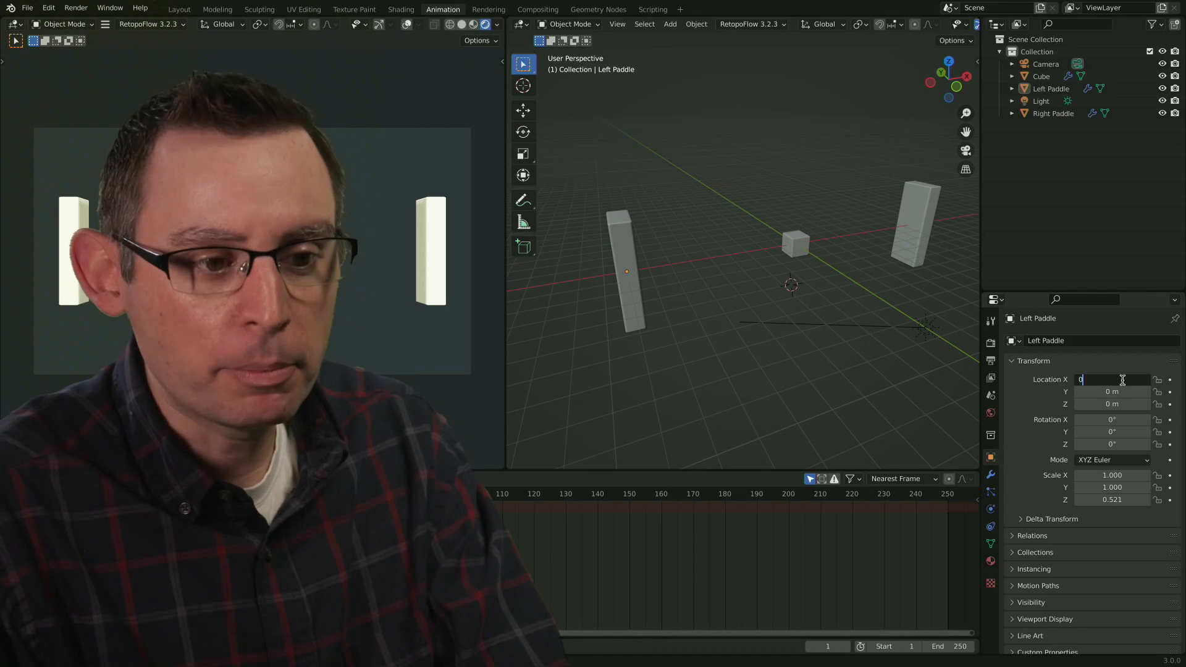
pyautogui.press('Return')
pyautogui.hotkey('ctrl', 'z')
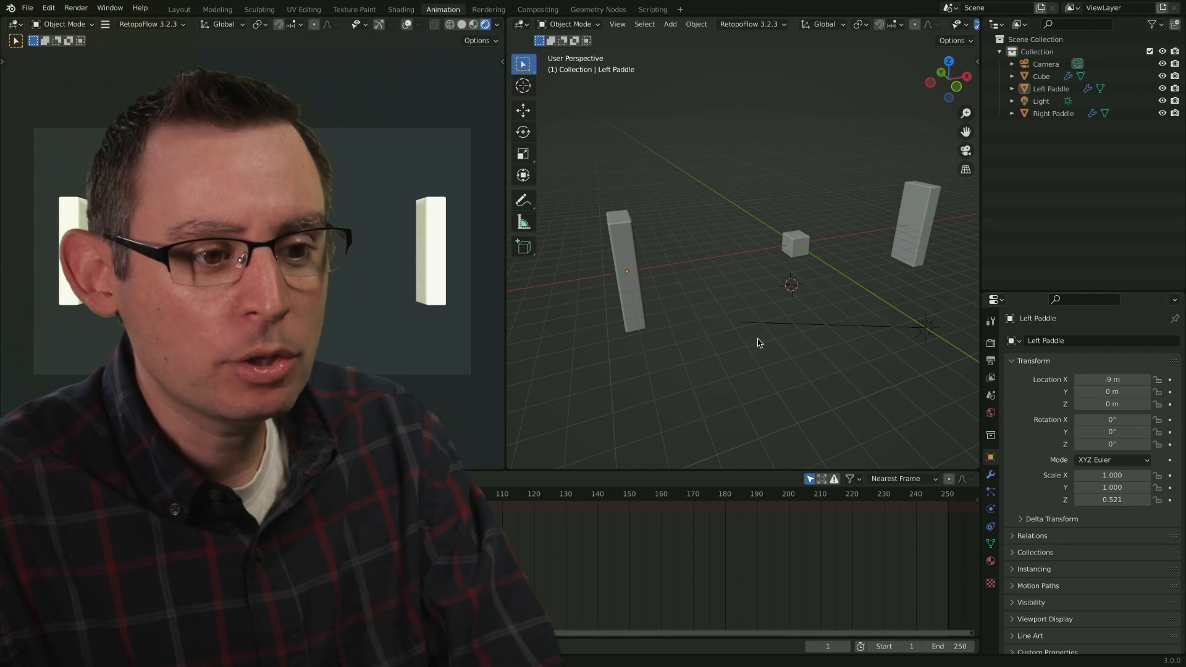
# - Select the left paddle and examine the object commands for clearing its location, rotation, scale and origin
pyautogui.click(628, 242)
pyautogui.moveTo(628, 242); pyautogui.dragTo(646, 314, button='middle')
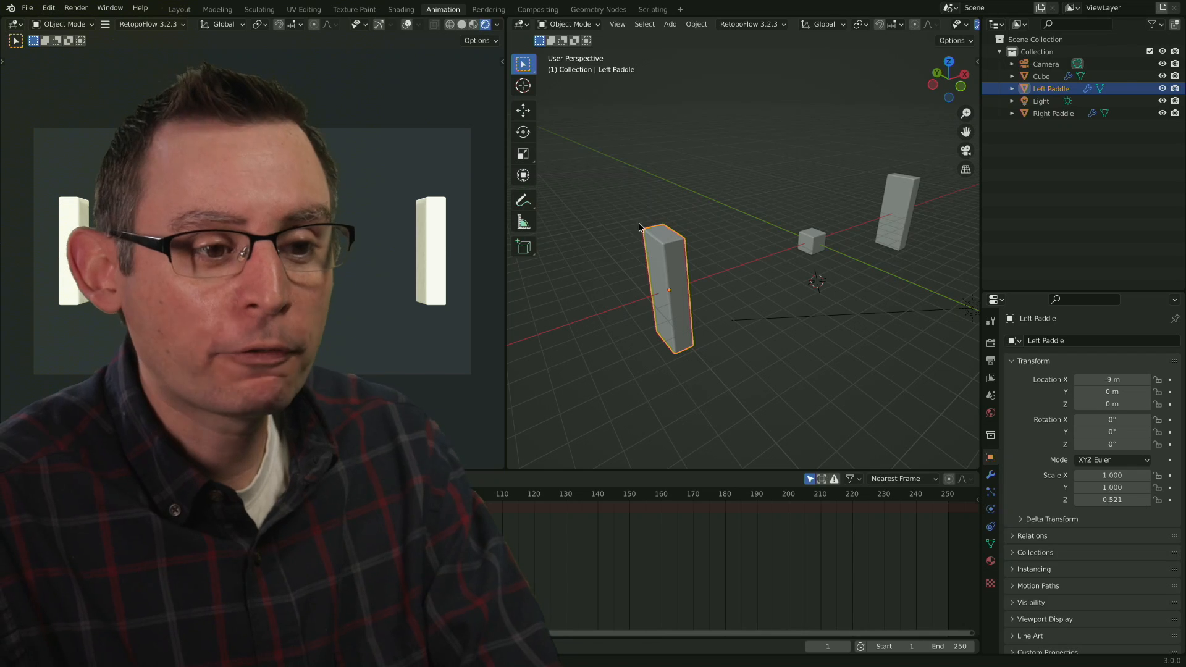
pyautogui.moveTo(736, 276); pyautogui.dragTo(731, 278, button='middle')
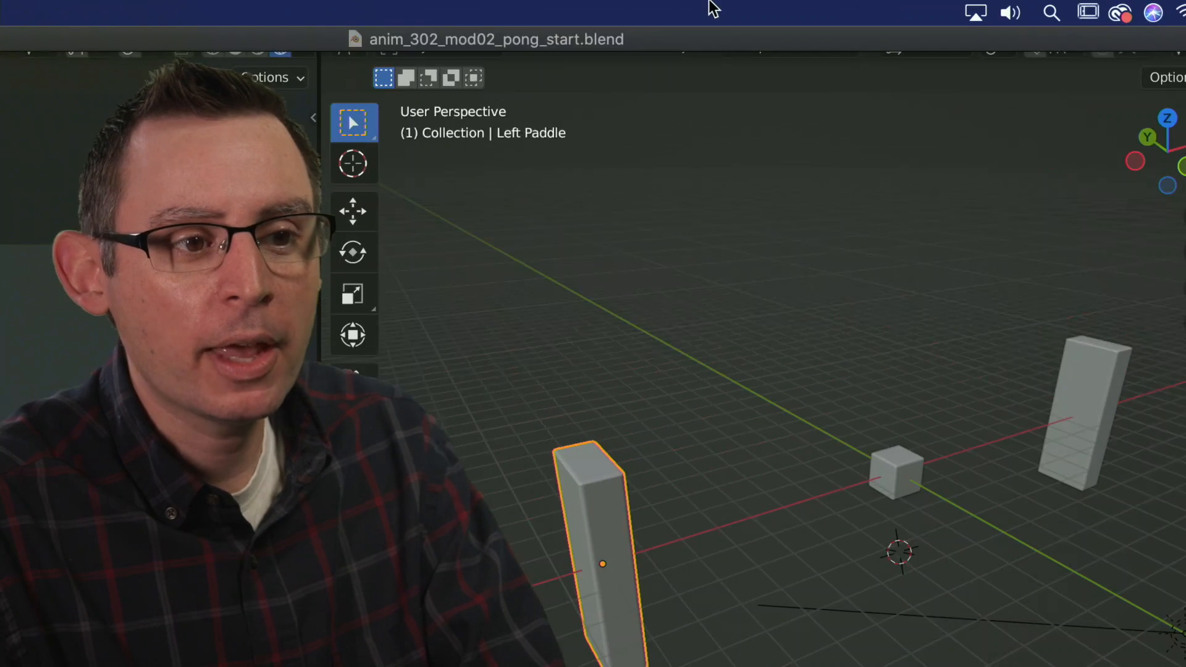
pyautogui.click(674, 62)
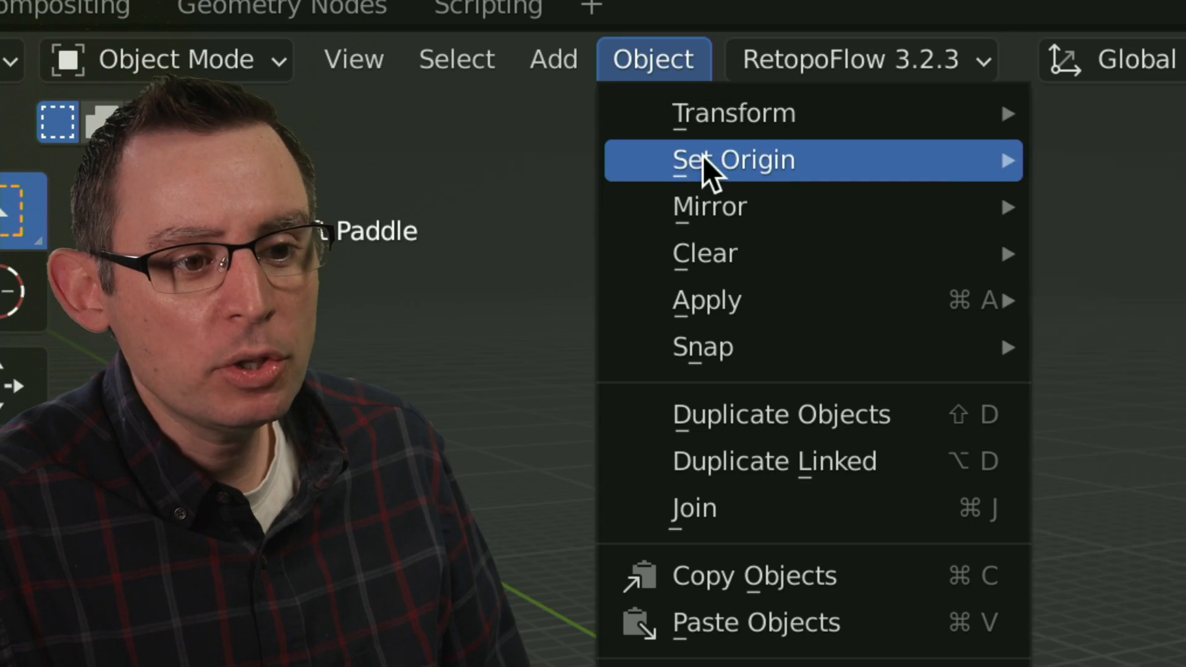
pyautogui.moveTo(780, 240)
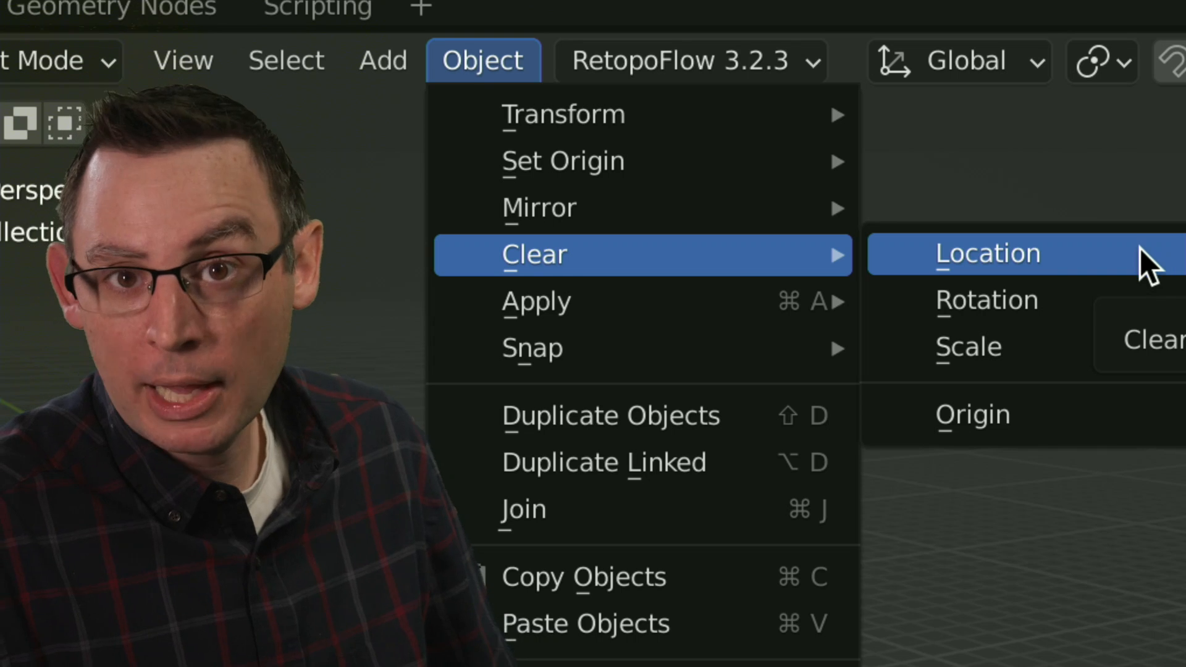
pyautogui.moveTo(792, 305)
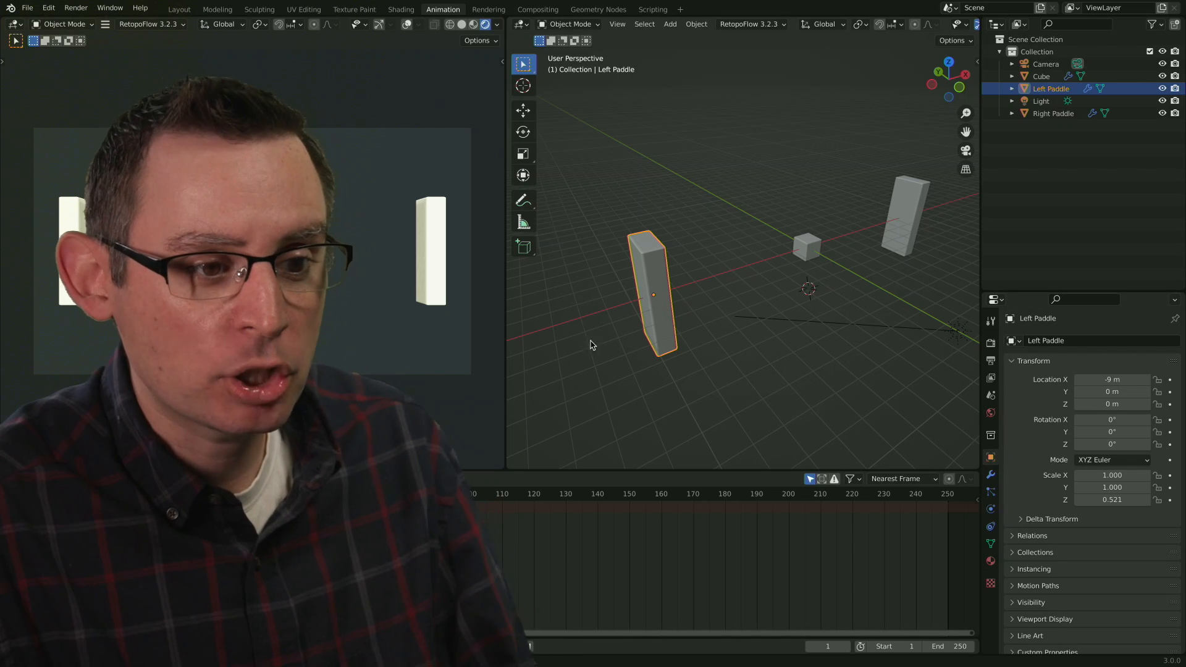
# - Check the cube's transform values for comparison, and apply the left paddle's location
pyautogui.click(811, 240)
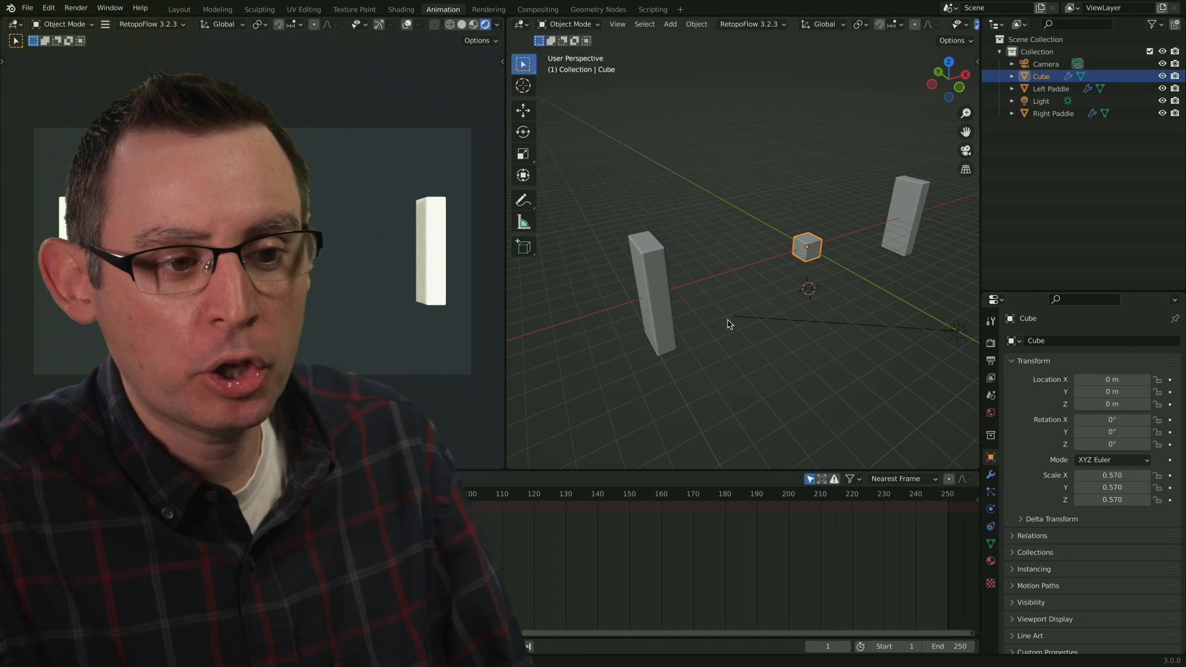
pyautogui.click(661, 307)
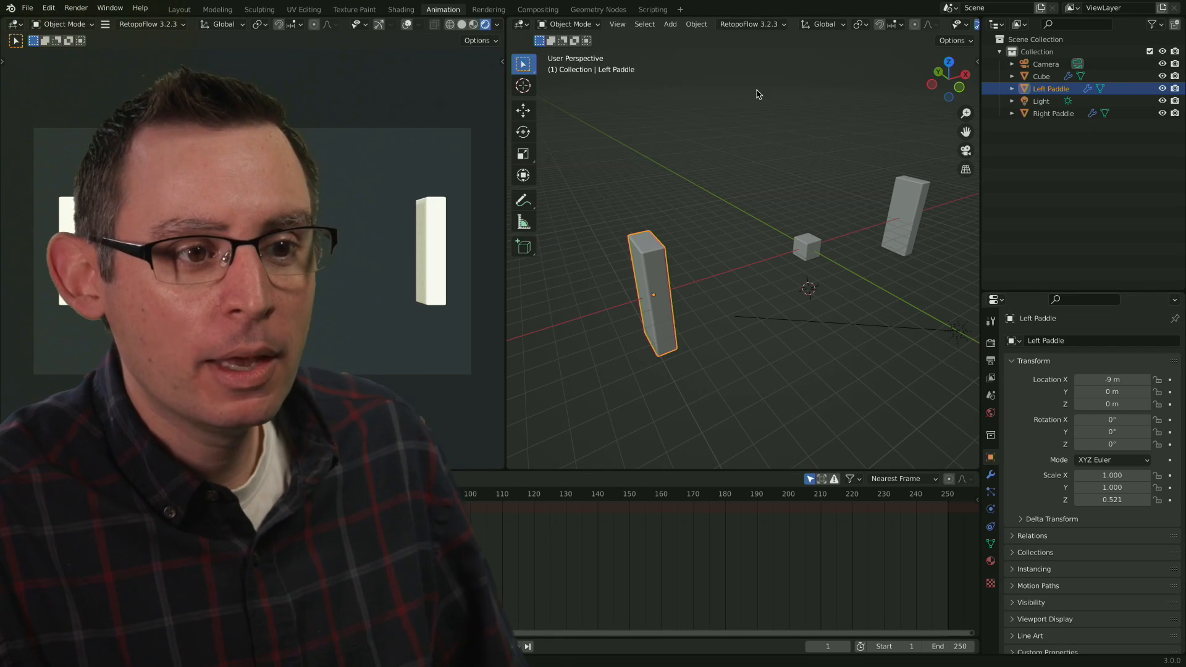
pyautogui.click(696, 24)
pyautogui.moveTo(713, 91)
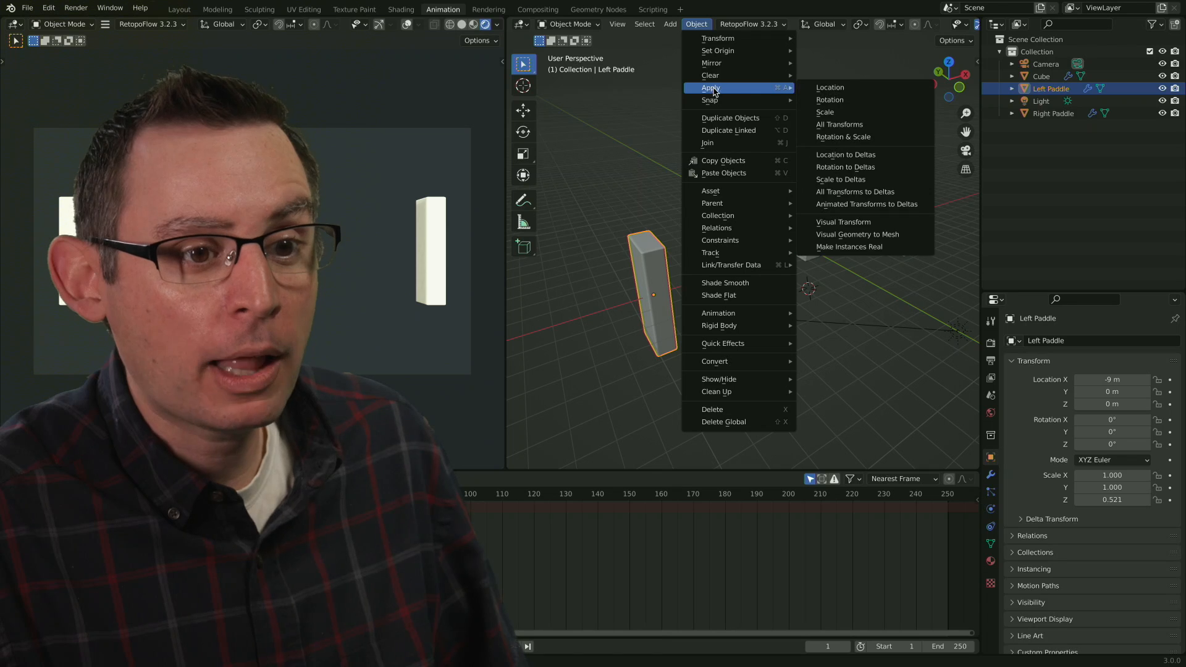
pyautogui.click(856, 91)
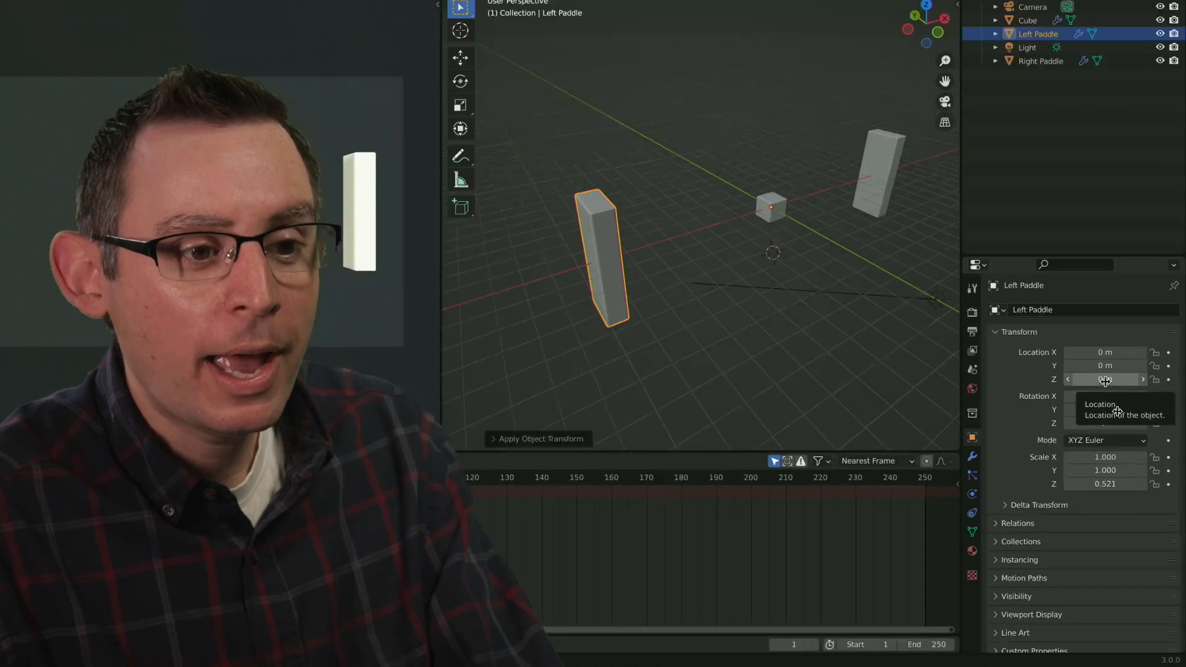
# - Try a Z scale of 1 on the left paddle and undo that scale change
pyautogui.moveTo(679, 366); pyautogui.dragTo(648, 365, button='middle')
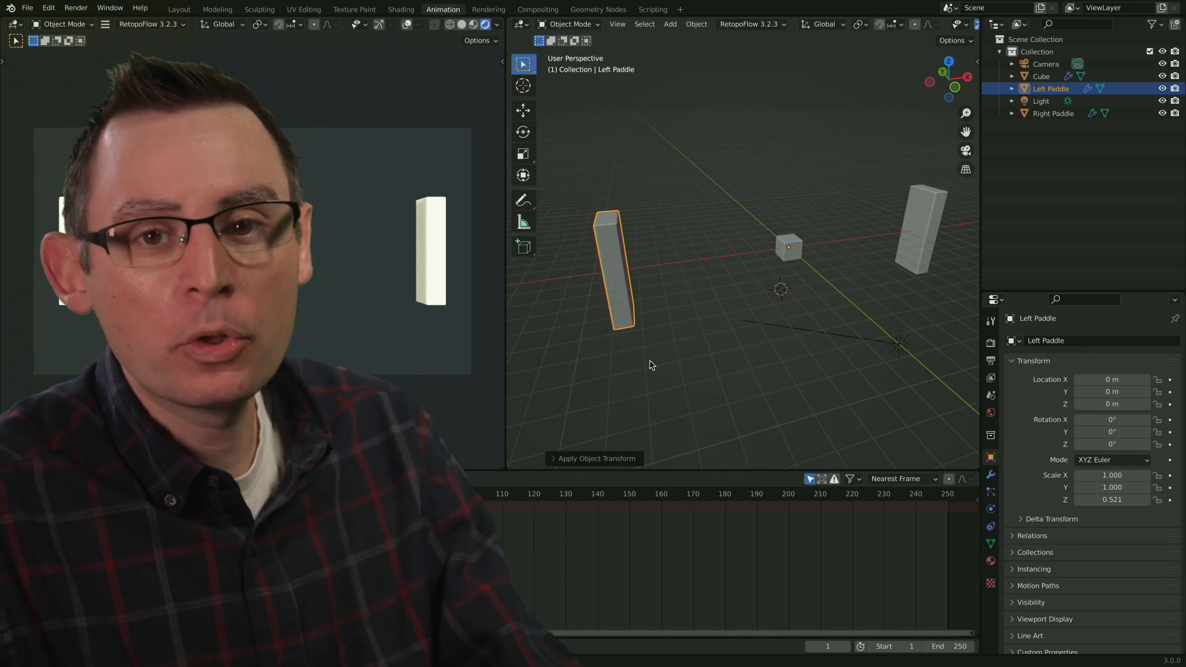
pyautogui.moveTo(647, 272); pyautogui.dragTo(670, 284, button='middle')
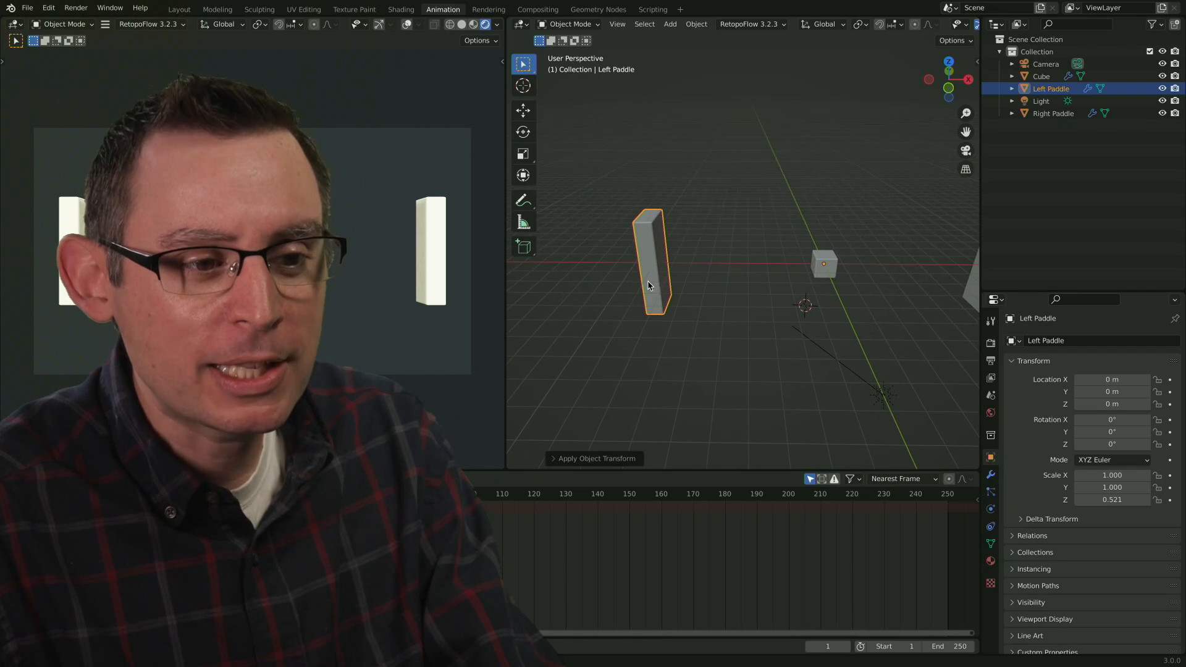
pyautogui.click(647, 242)
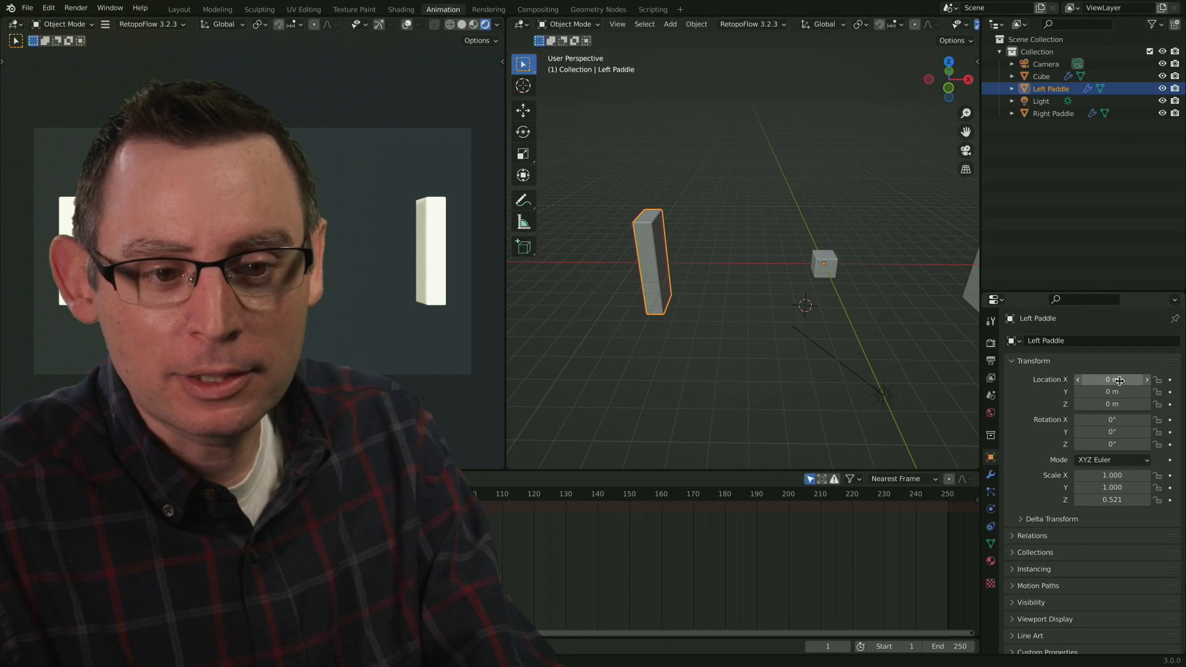
pyautogui.moveTo(741, 371); pyautogui.dragTo(788, 371, button='middle')
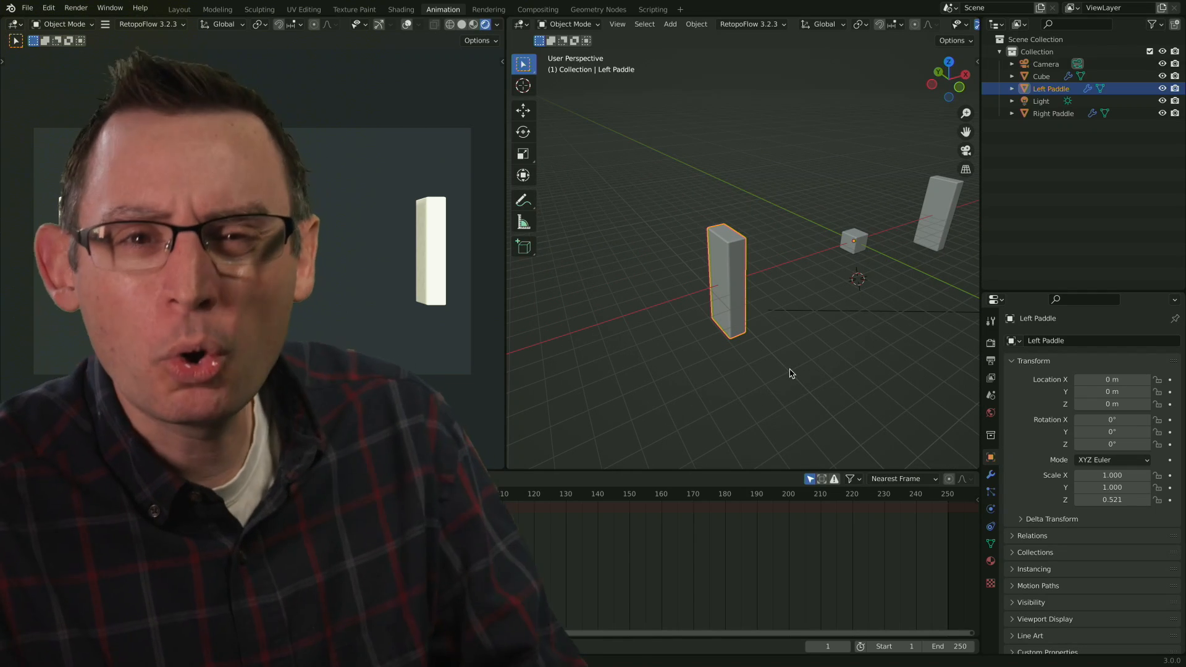
pyautogui.click(795, 285)
pyautogui.moveTo(794, 286); pyautogui.dragTo(759, 302, button='middle')
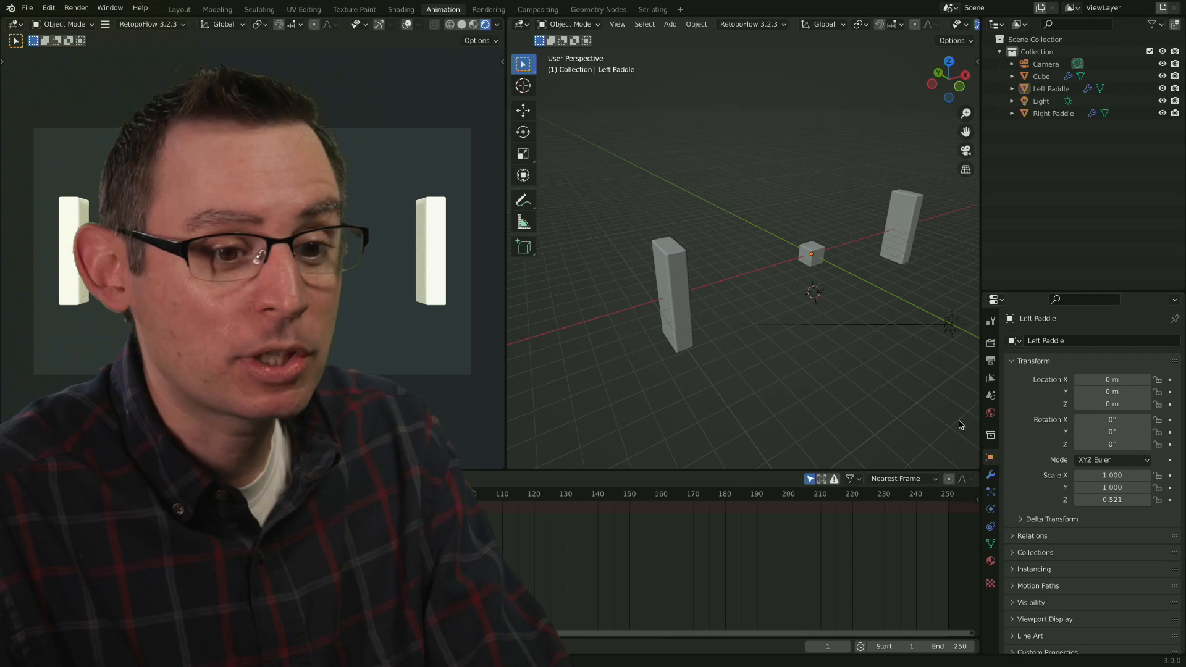
pyautogui.write('1')
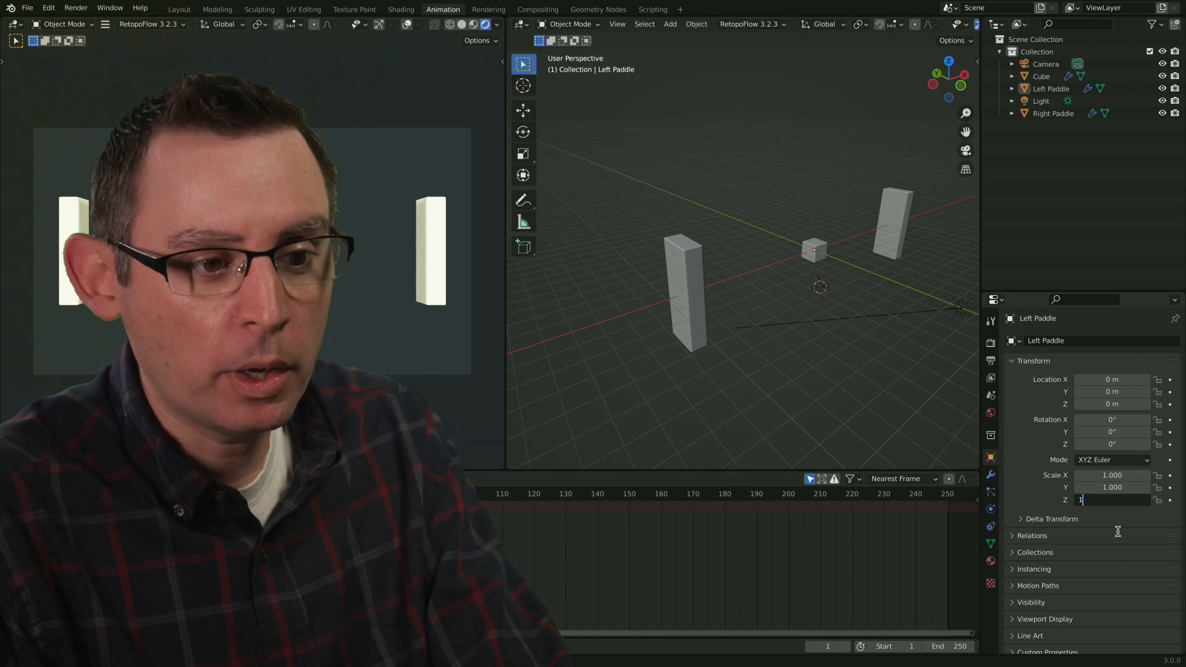
pyautogui.press('Return')
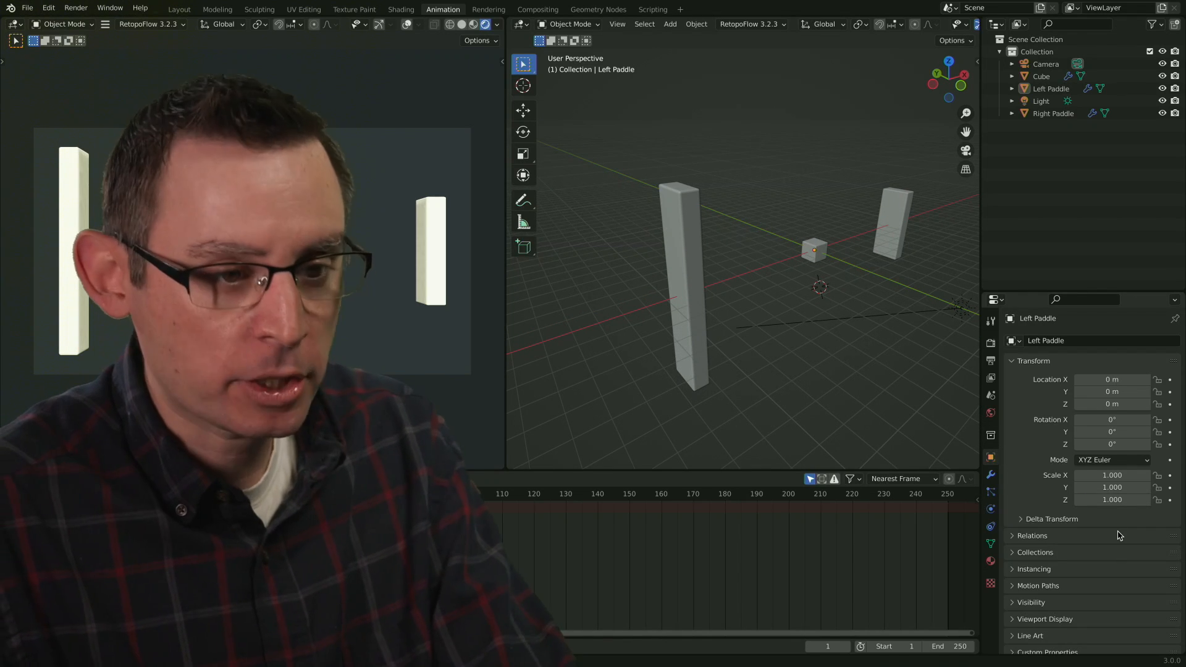
pyautogui.hotkey('ctrl', 'z')
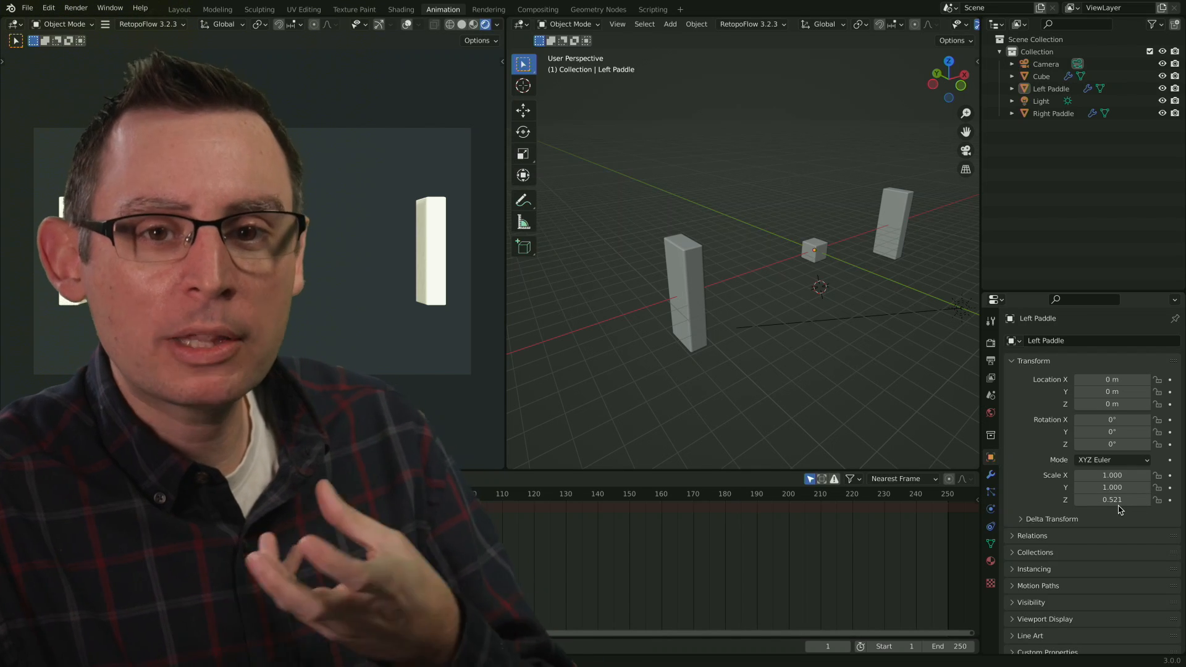
# - Select the left paddle and apply its scale
pyautogui.click(699, 279)
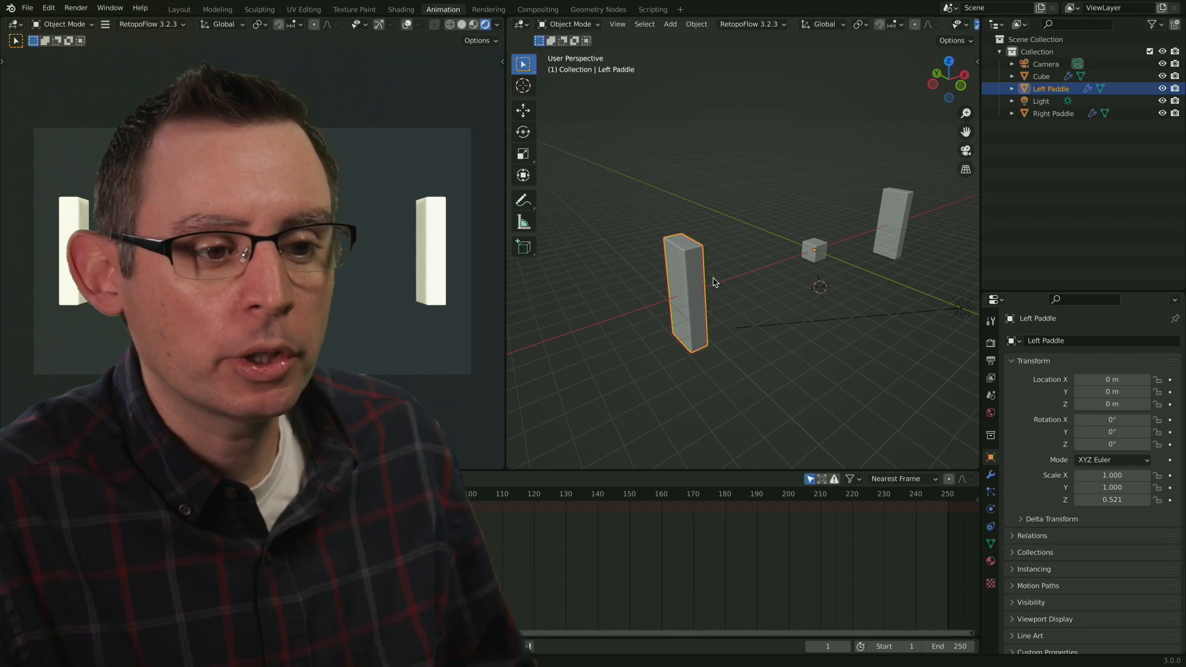
pyautogui.click(696, 24)
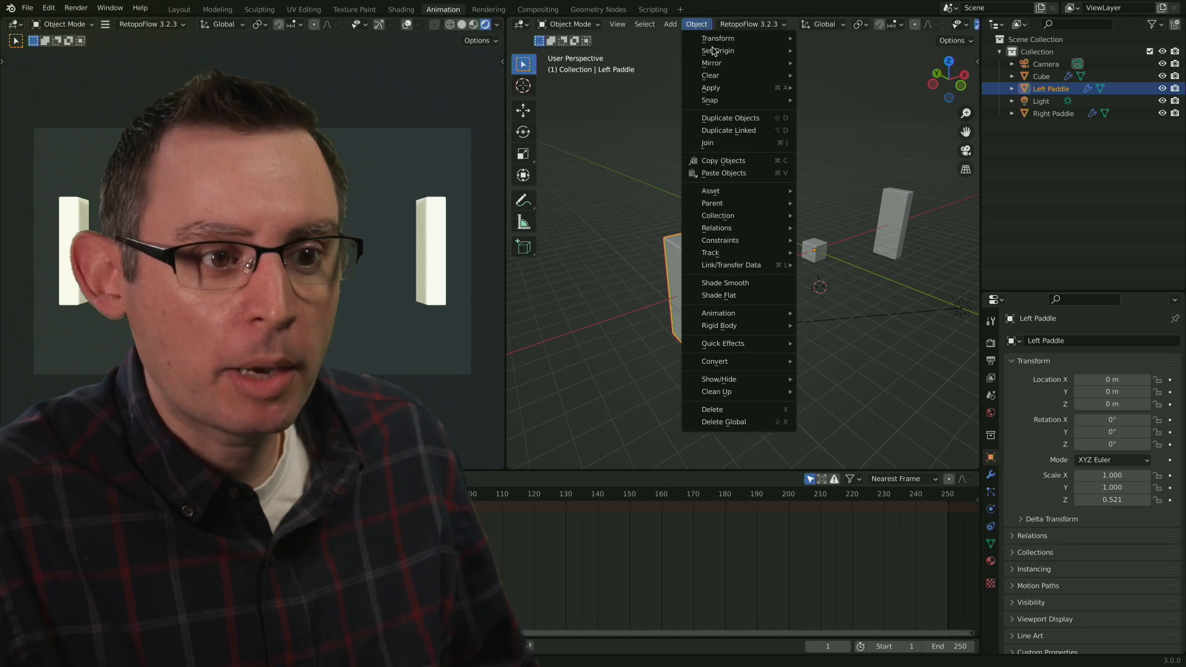
pyautogui.moveTo(756, 88)
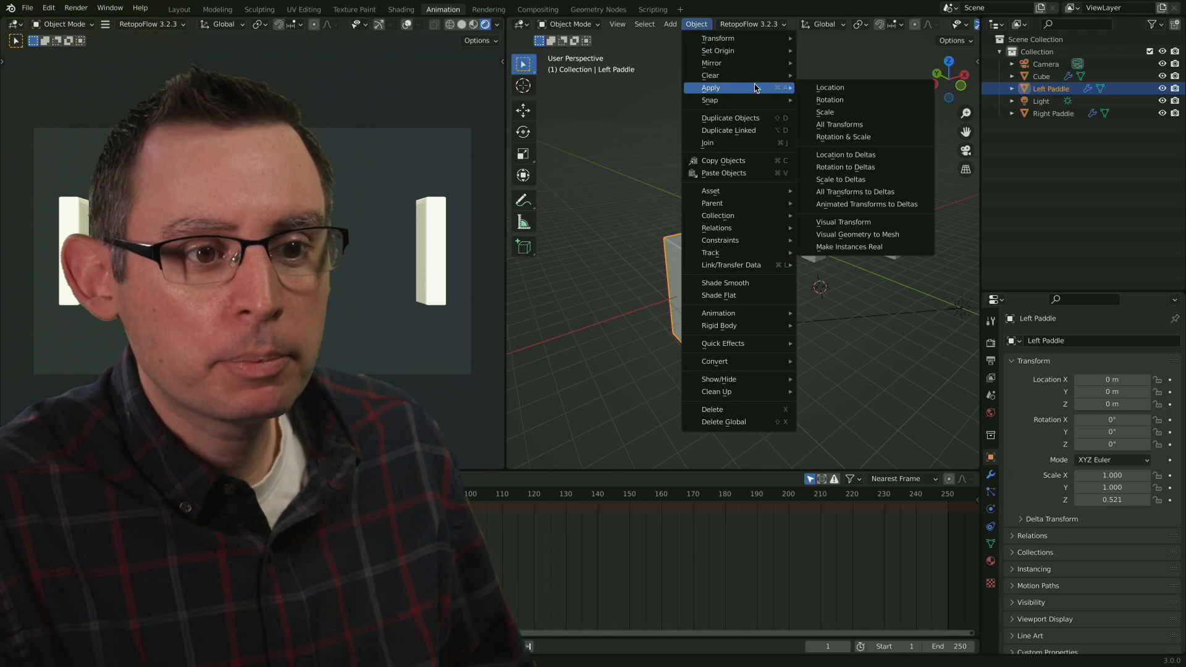
pyautogui.click(836, 112)
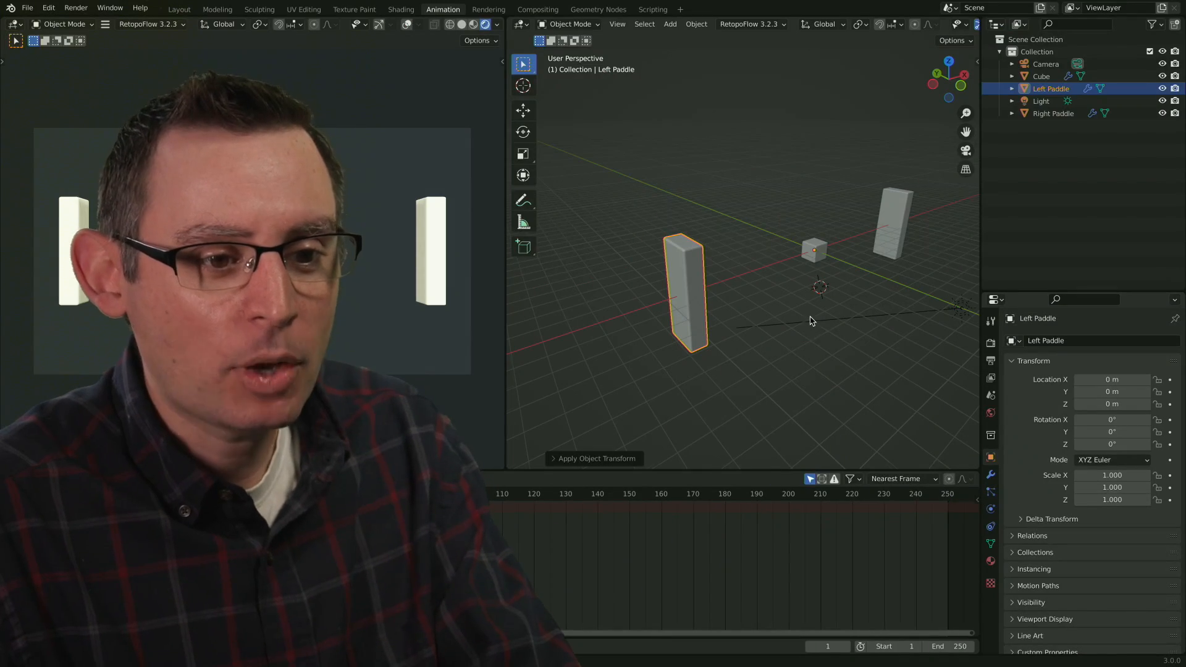
# - Select the cube between the paddles and apply all of its transforms
pyautogui.moveTo(810, 321); pyautogui.dragTo(767, 331, button='middle')
pyautogui.click(777, 291)
pyautogui.click(887, 279)
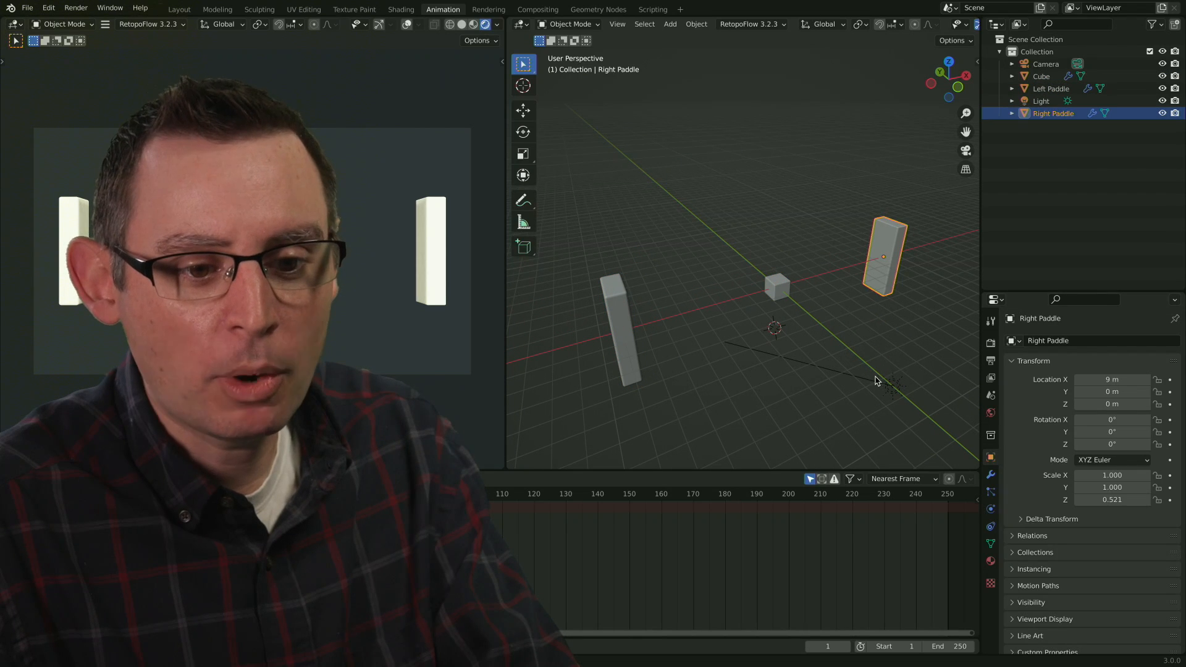
pyautogui.click(779, 282)
pyautogui.moveTo(798, 319)
pyautogui.mouseDown(button='middle')
pyautogui.moveTo(728, 313)
pyautogui.moveTo(792, 325)
pyautogui.mouseUp(button='middle')
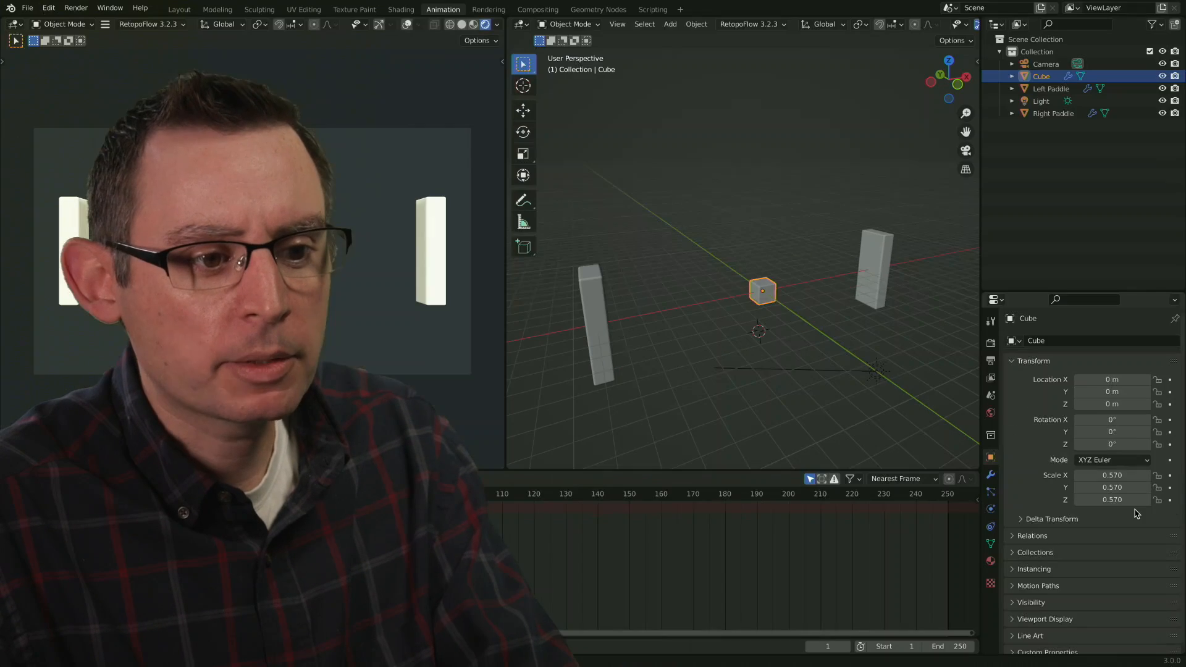
pyautogui.click(697, 24)
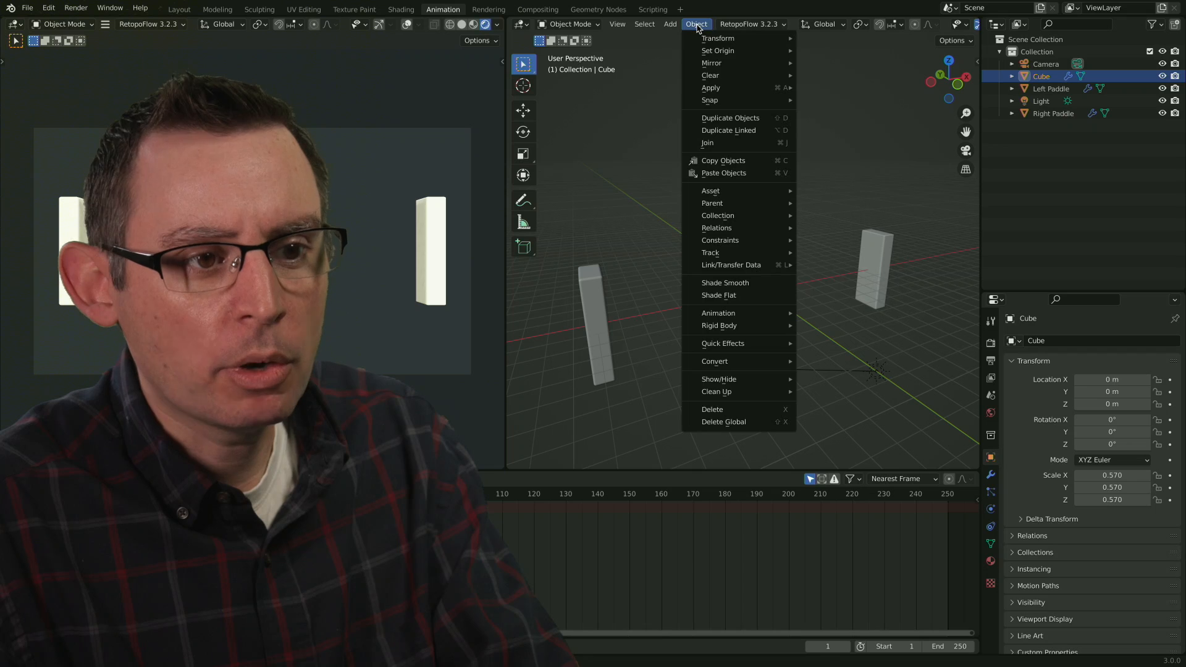
pyautogui.moveTo(713, 91)
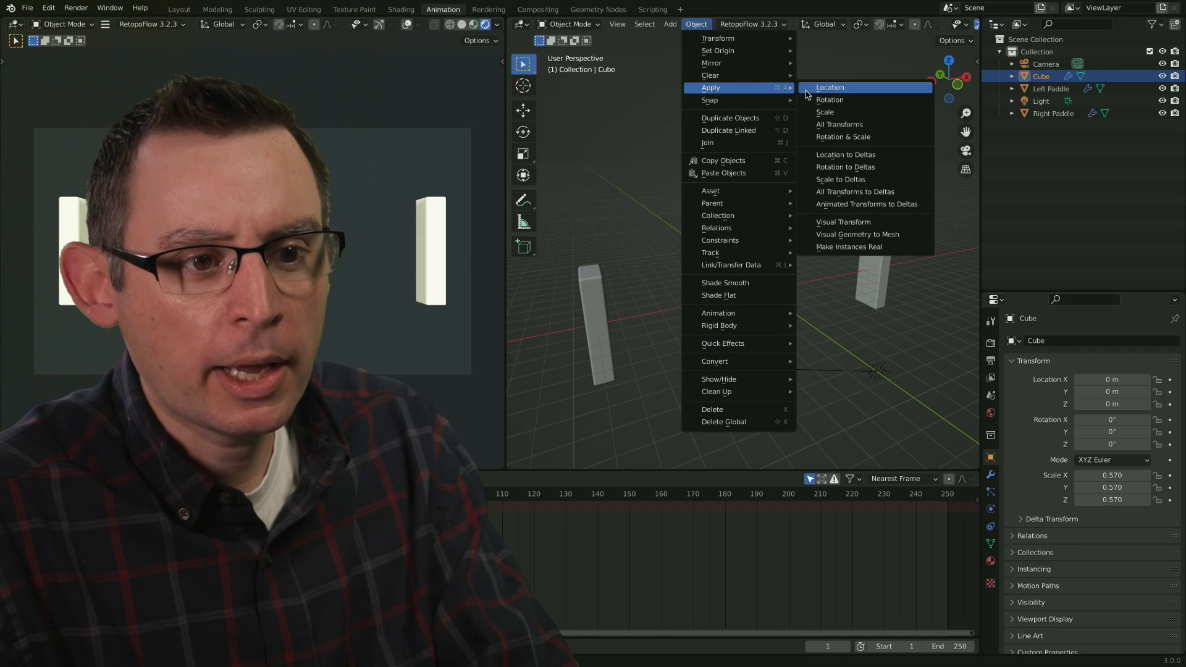
pyautogui.click(856, 126)
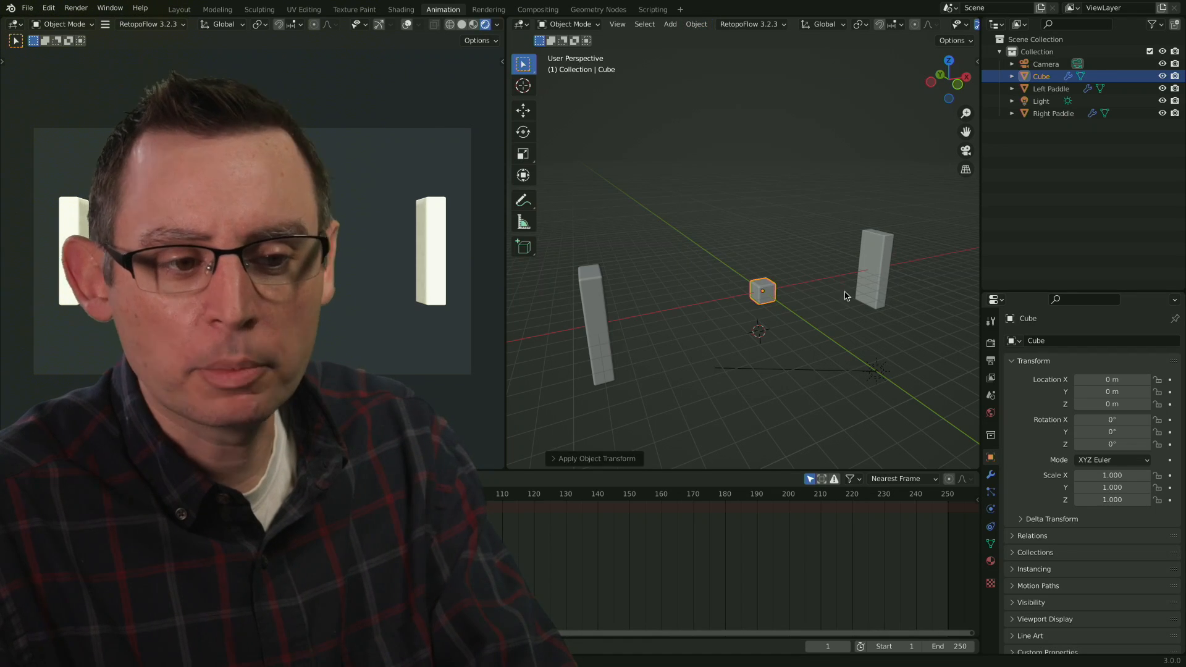
# - Apply all transforms to the right paddle and clear the selection
pyautogui.click(874, 294)
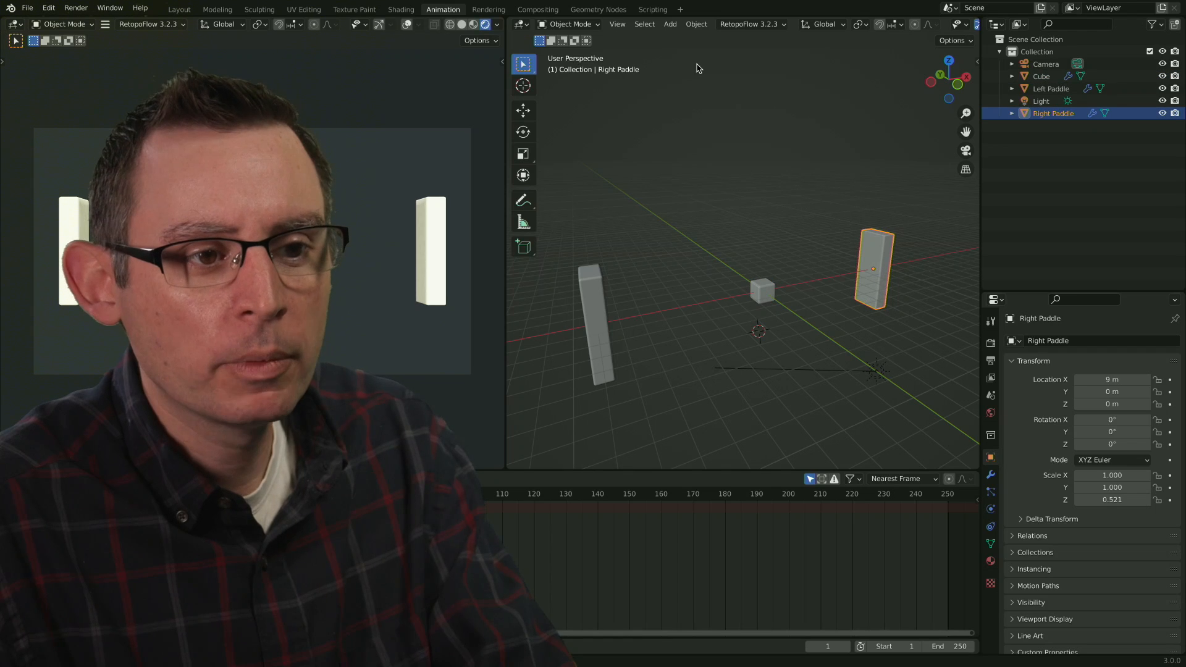
pyautogui.click(696, 27)
pyautogui.moveTo(716, 91)
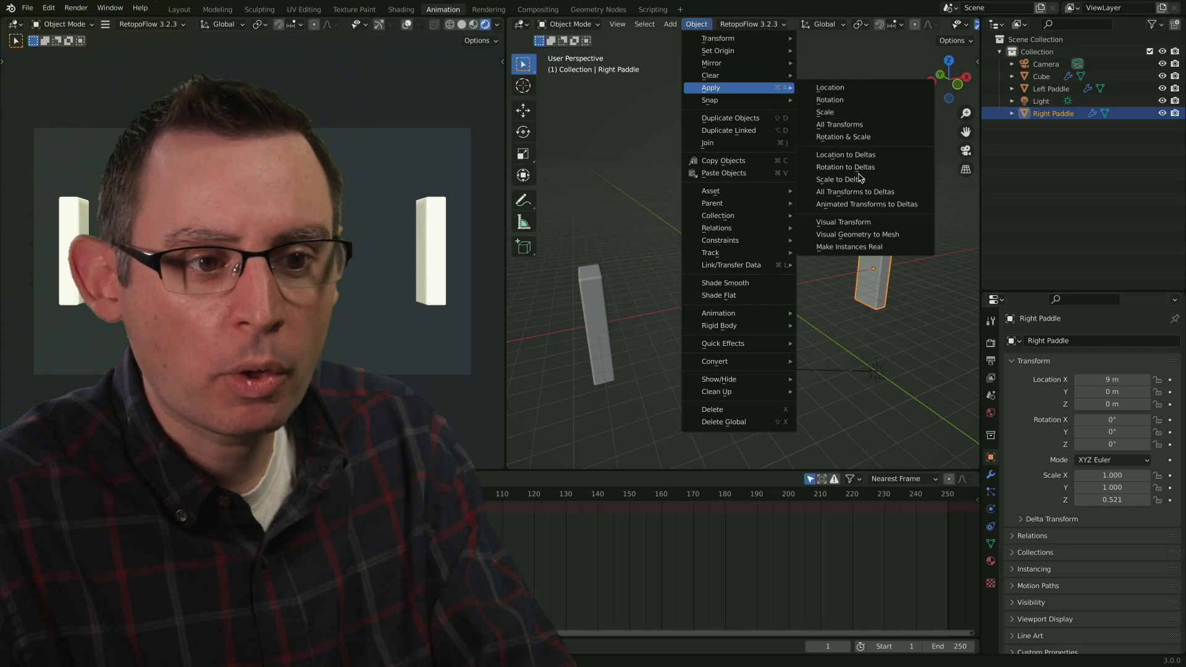
pyautogui.click(856, 125)
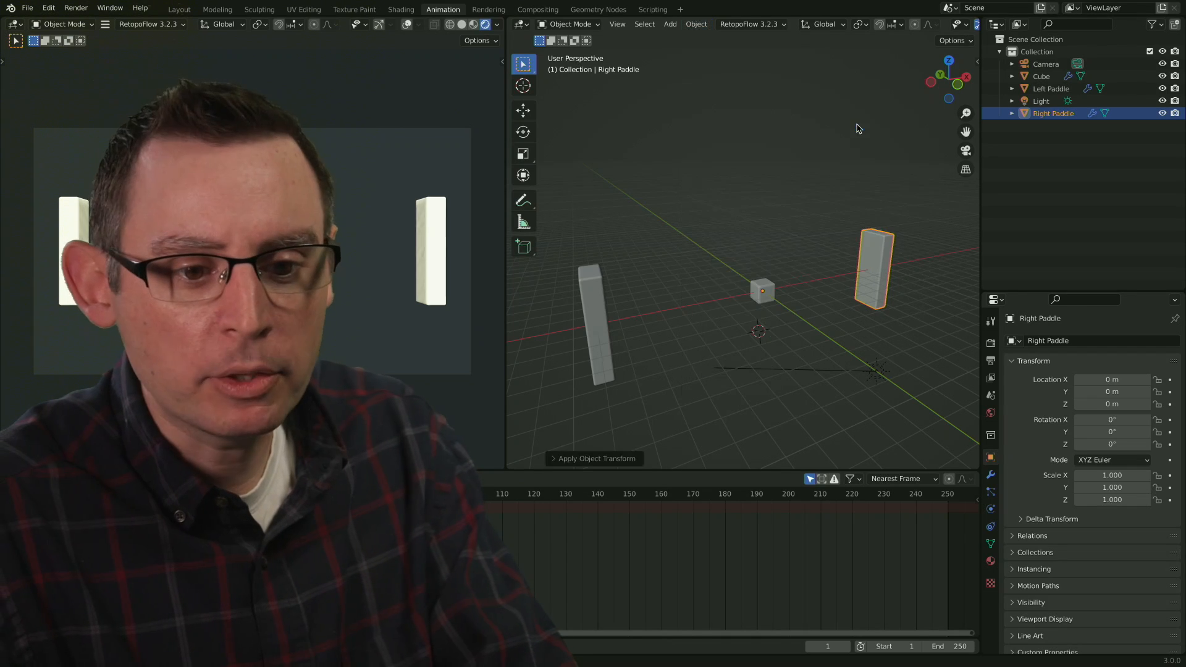
pyautogui.click(763, 195)
# - Check the location, rotation and scale values of the left paddle, the cube and the right paddle
pyautogui.moveTo(764, 196); pyautogui.dragTo(783, 250, button='middle')
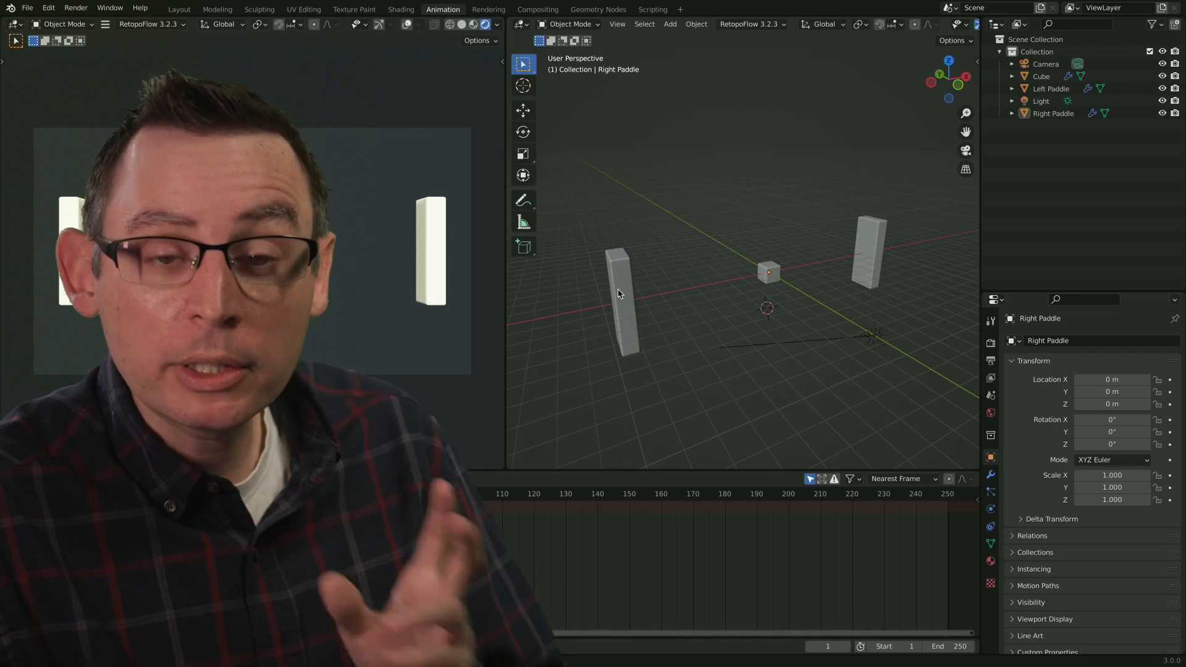
pyautogui.click(624, 296)
pyautogui.click(765, 274)
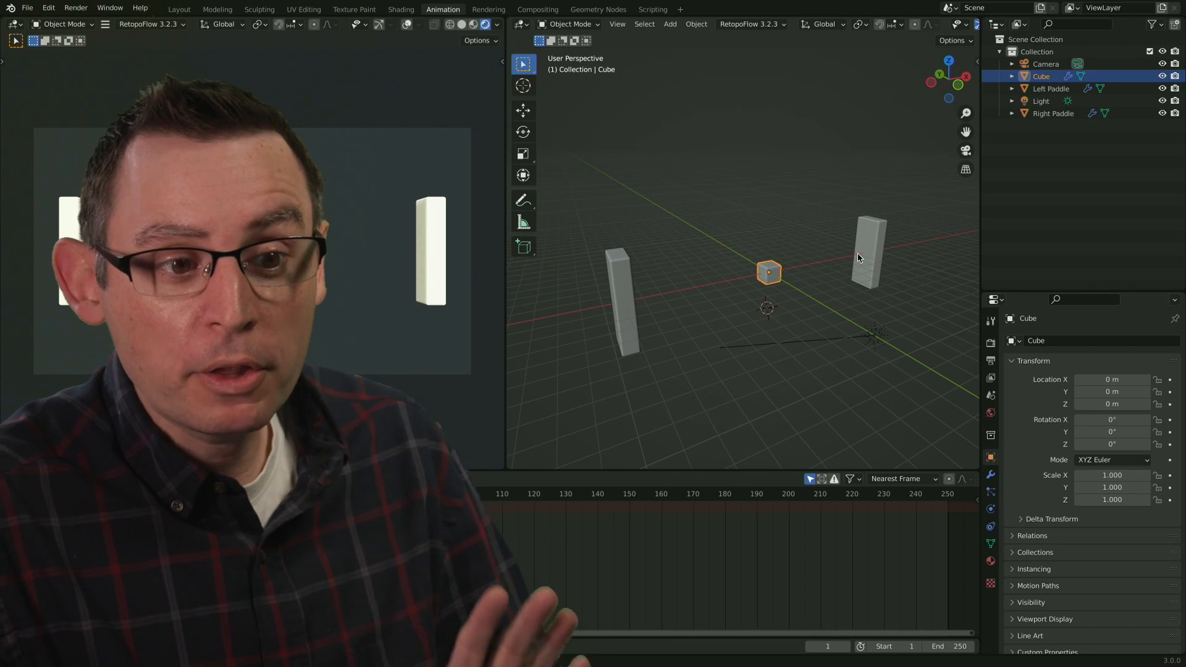
pyautogui.click(858, 258)
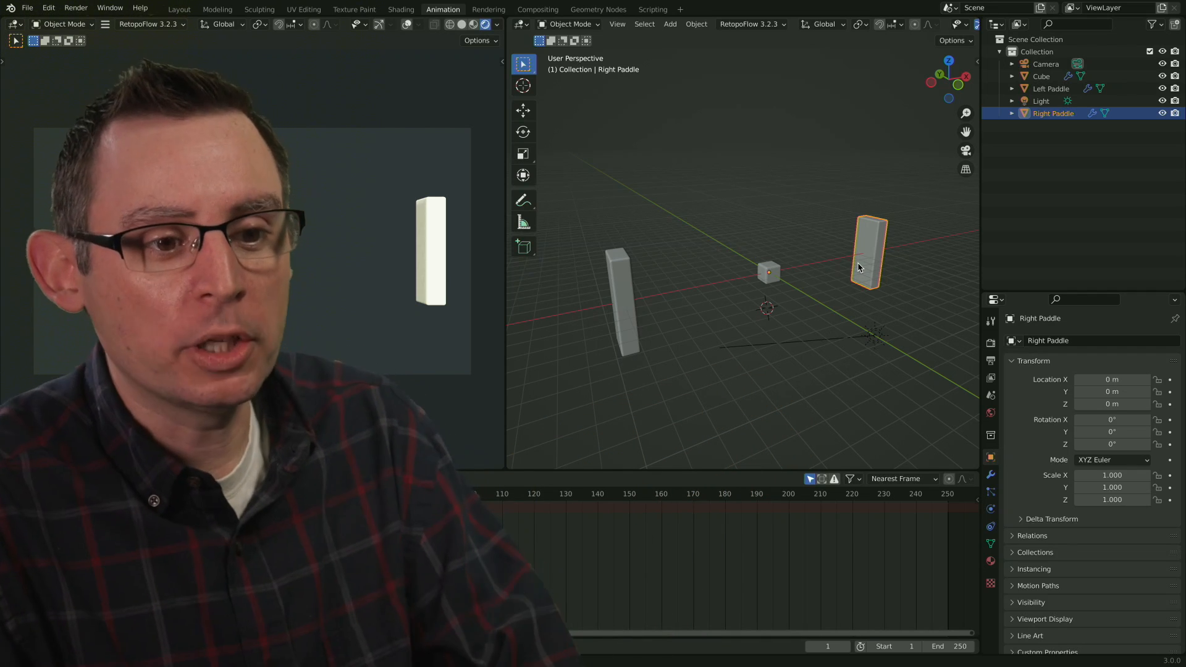
pyautogui.click(622, 295)
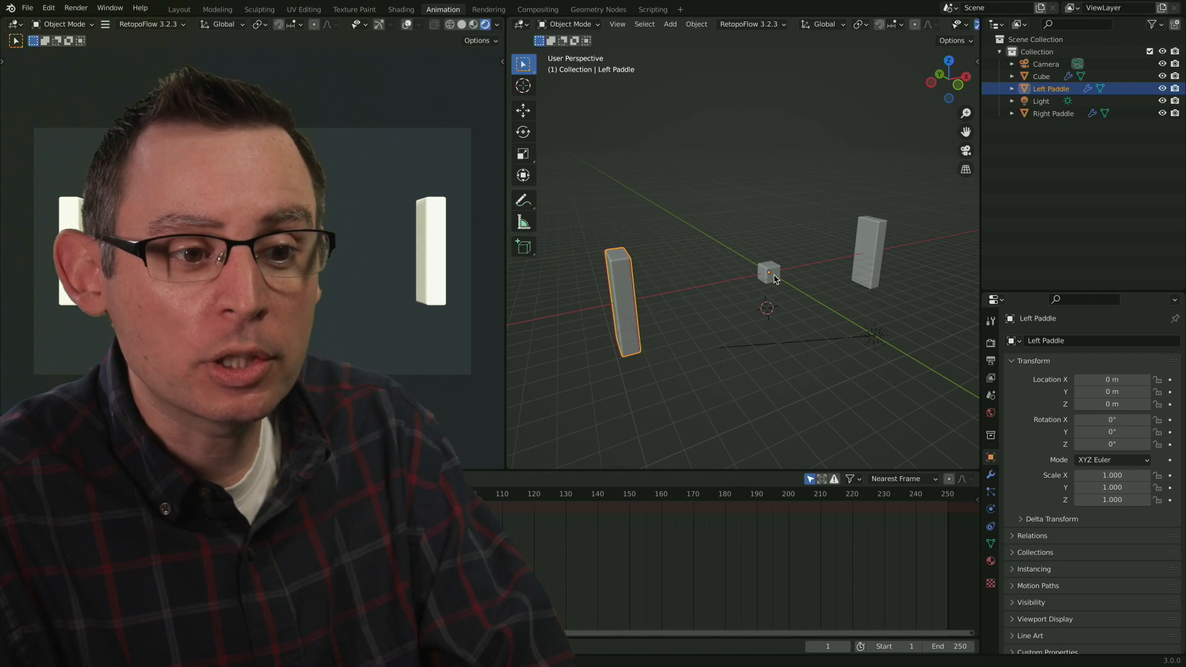
pyautogui.click(776, 279)
pyautogui.click(866, 271)
pyautogui.moveTo(866, 272); pyautogui.dragTo(837, 279, button='middle')
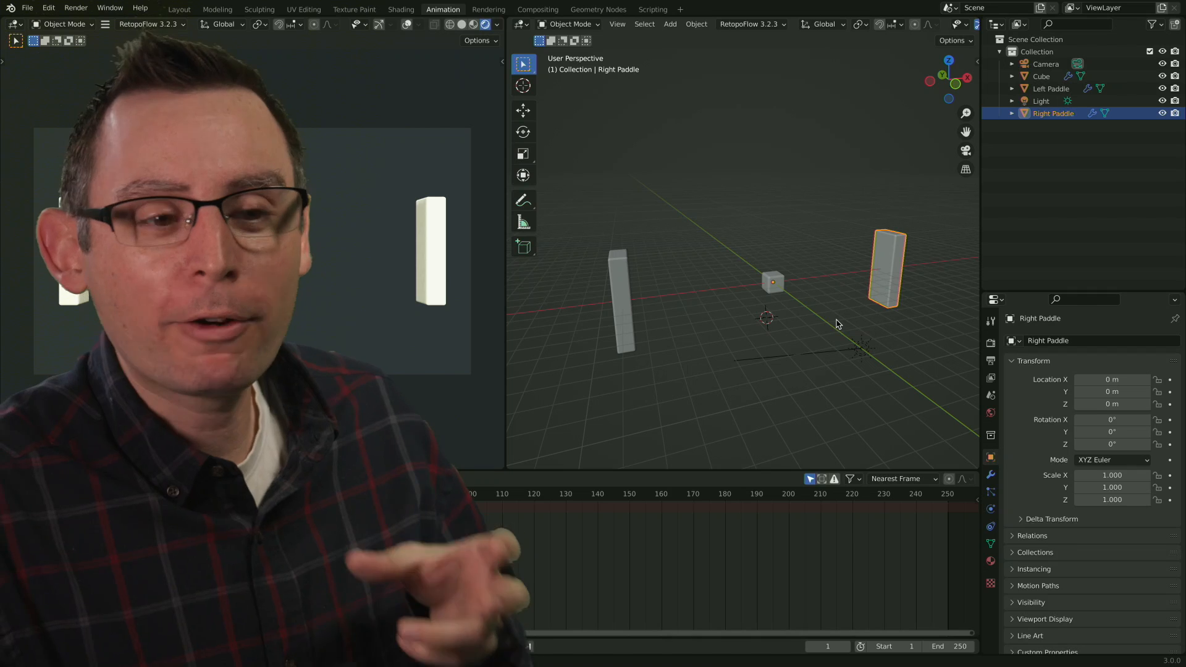